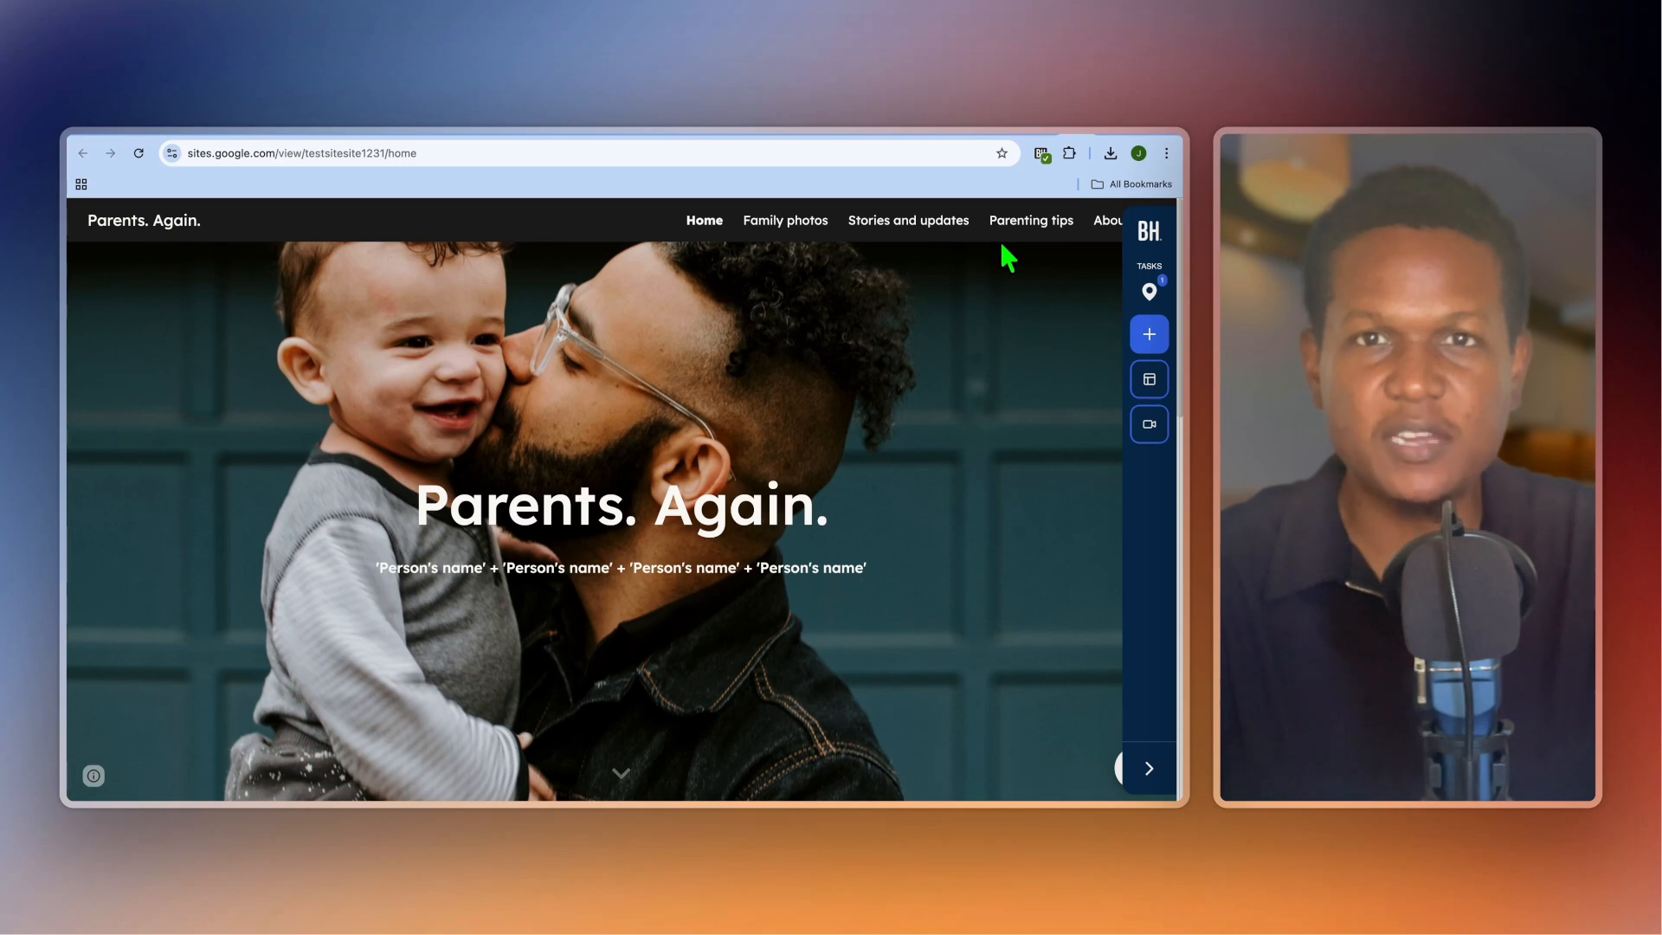
Switch to the club website and start a BugHerd feedback task pinned to the Purpose heading.
click(892, 141)
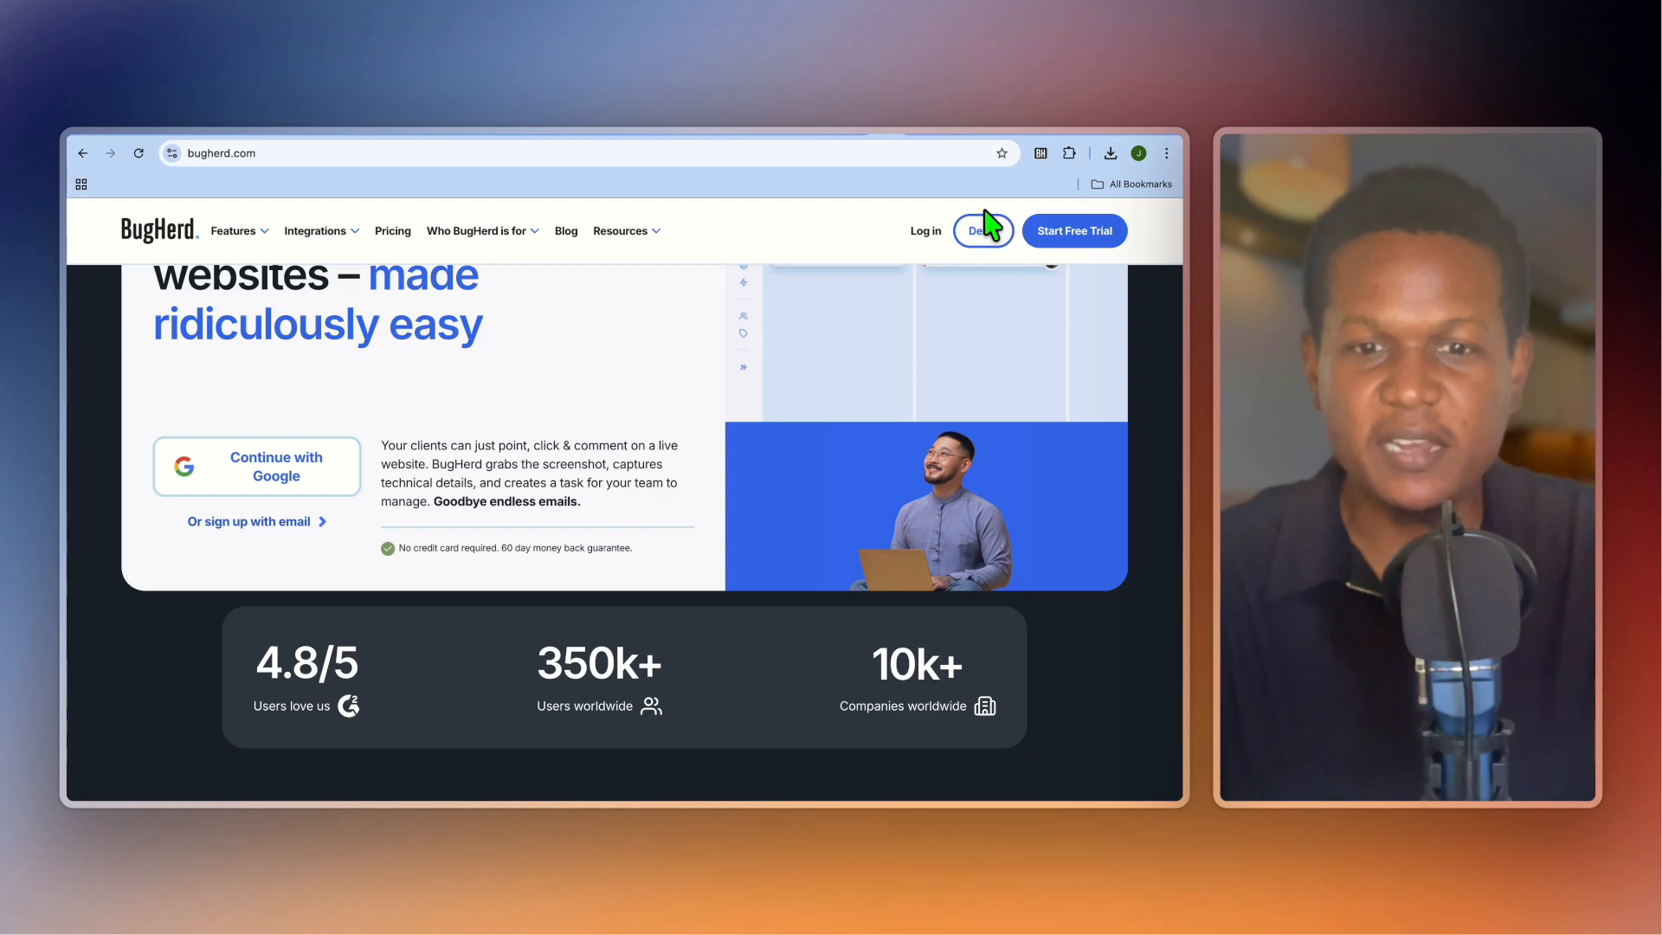
click(943, 135)
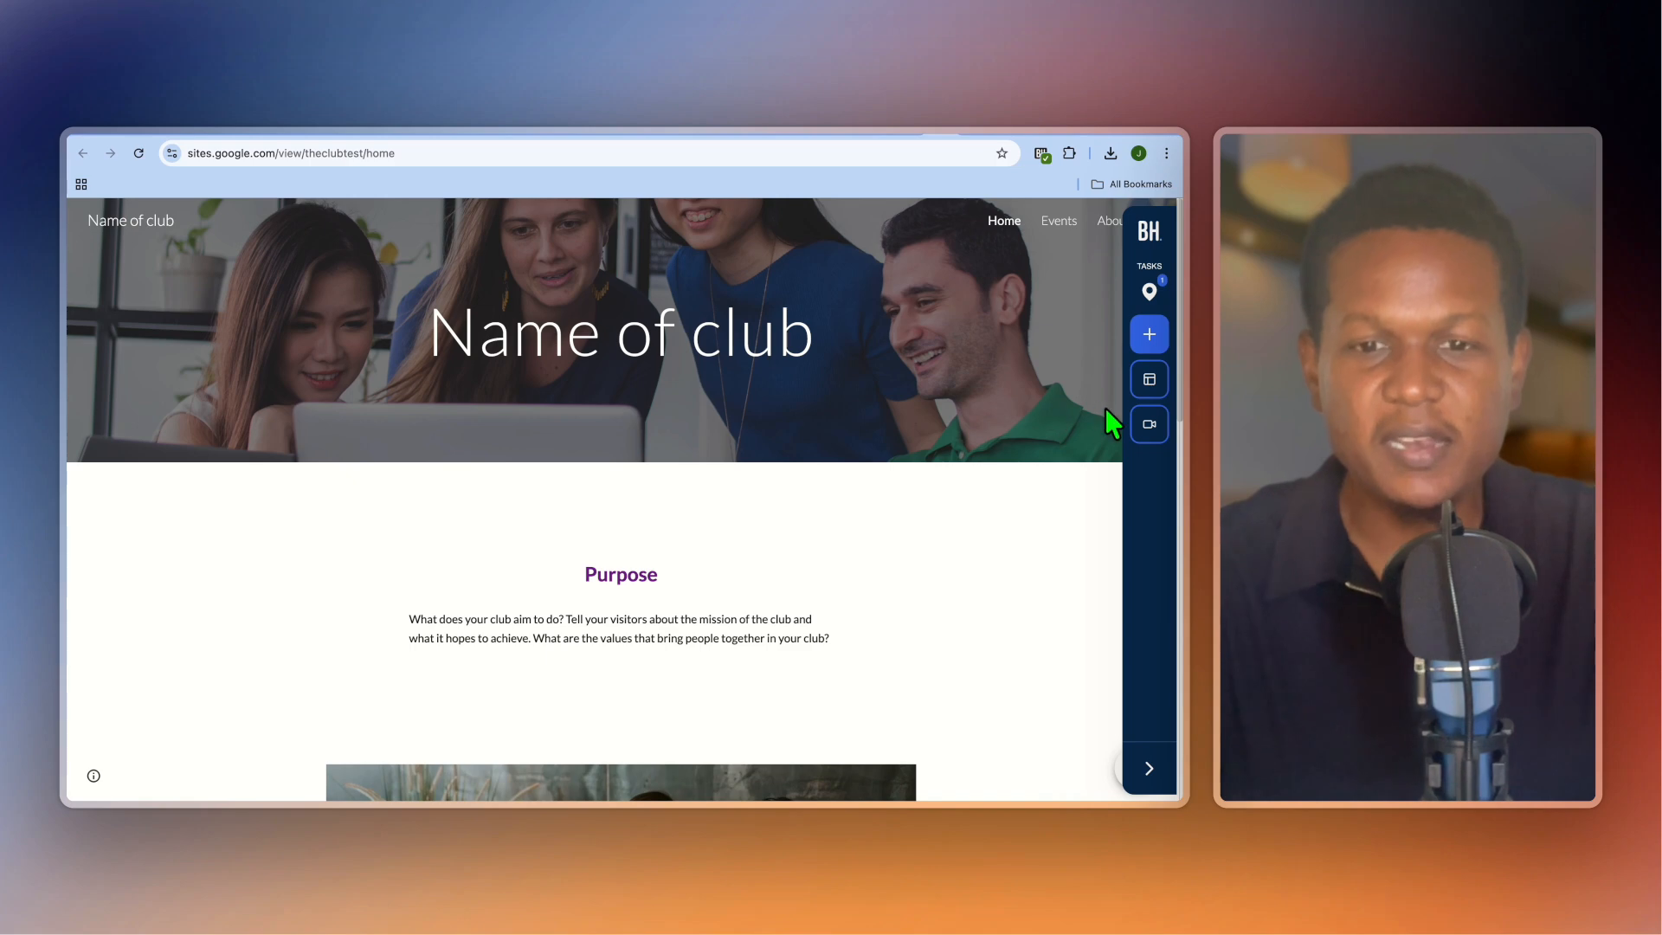
scroll(1072, 415, up, 1)
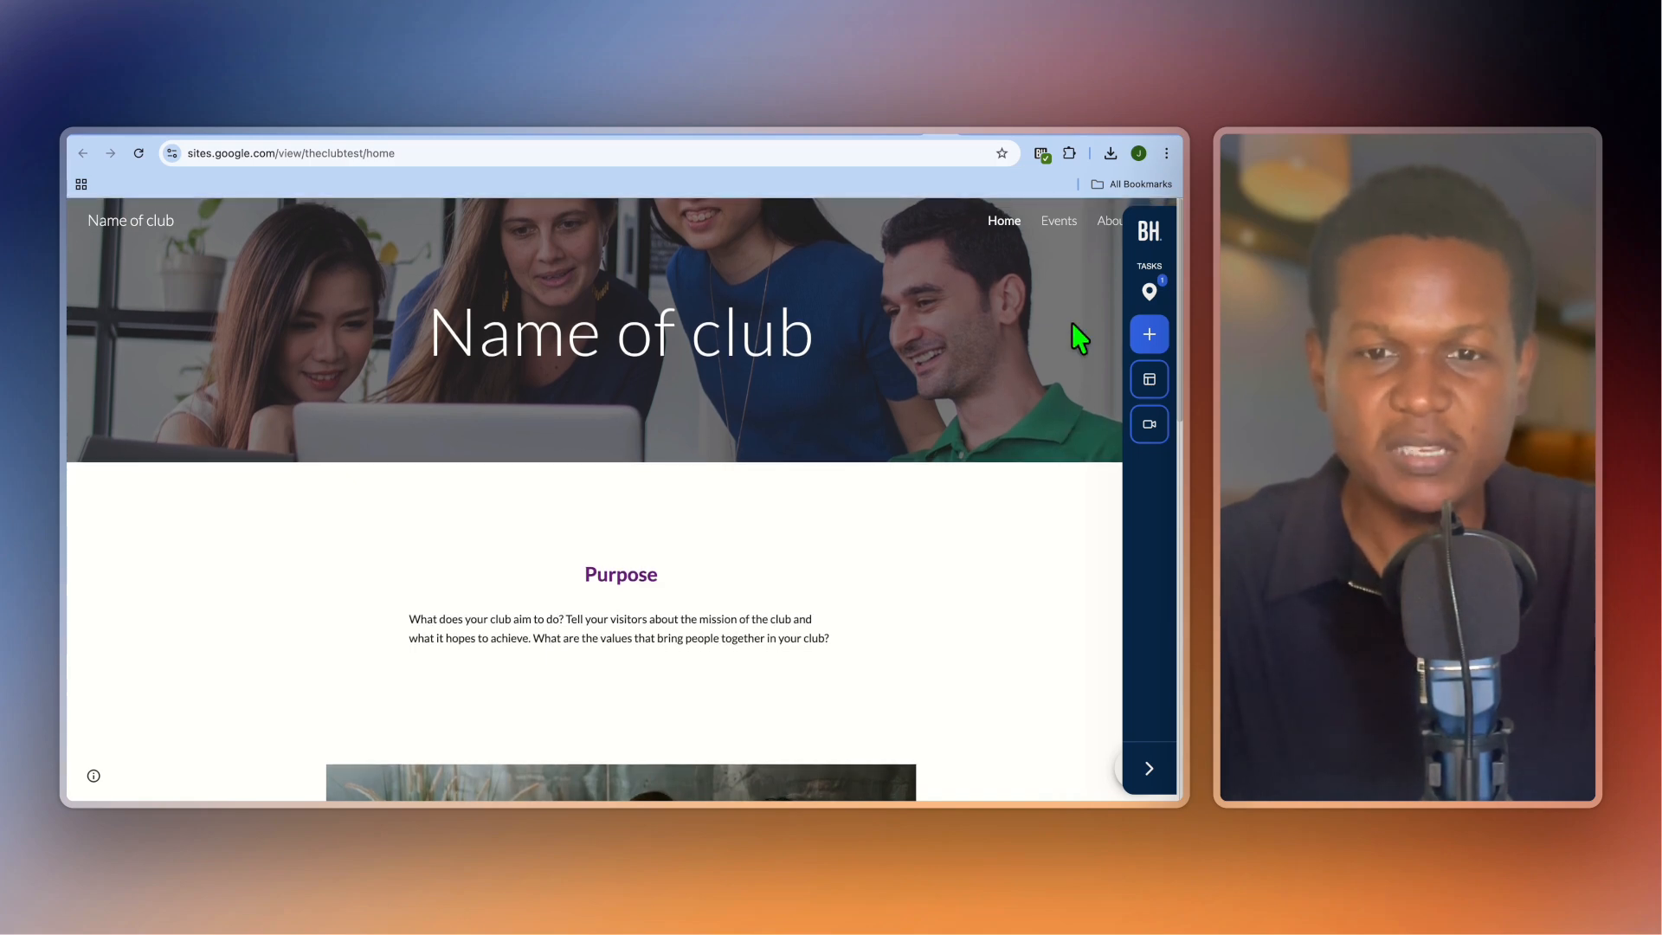
click(1155, 339)
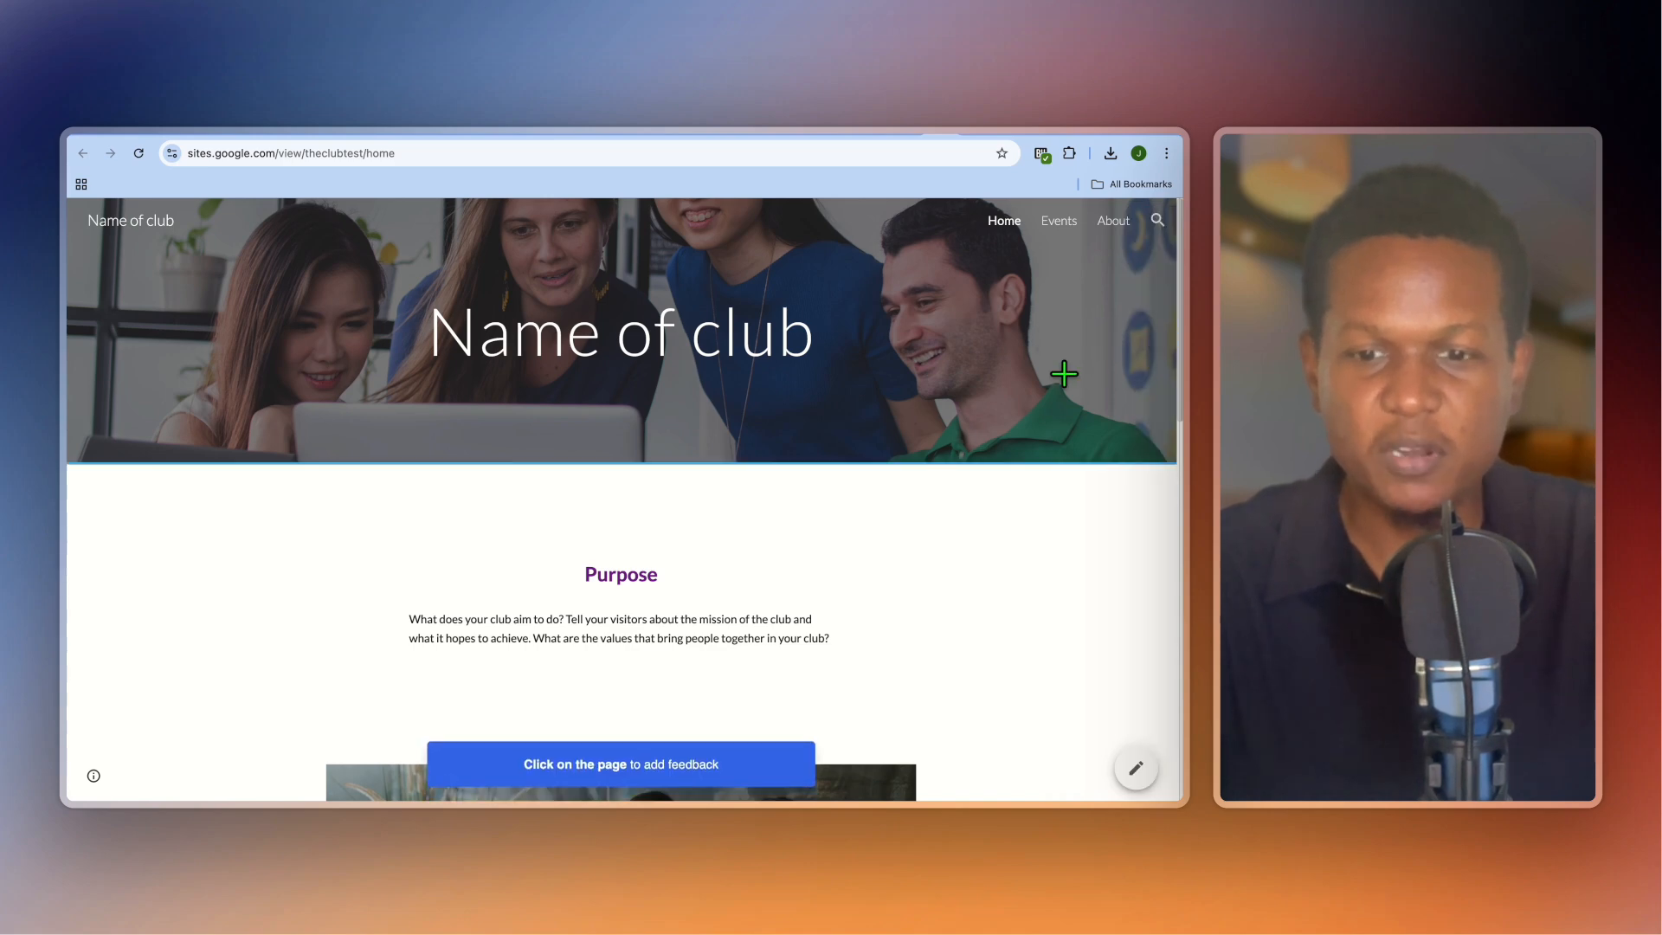
click(621, 571)
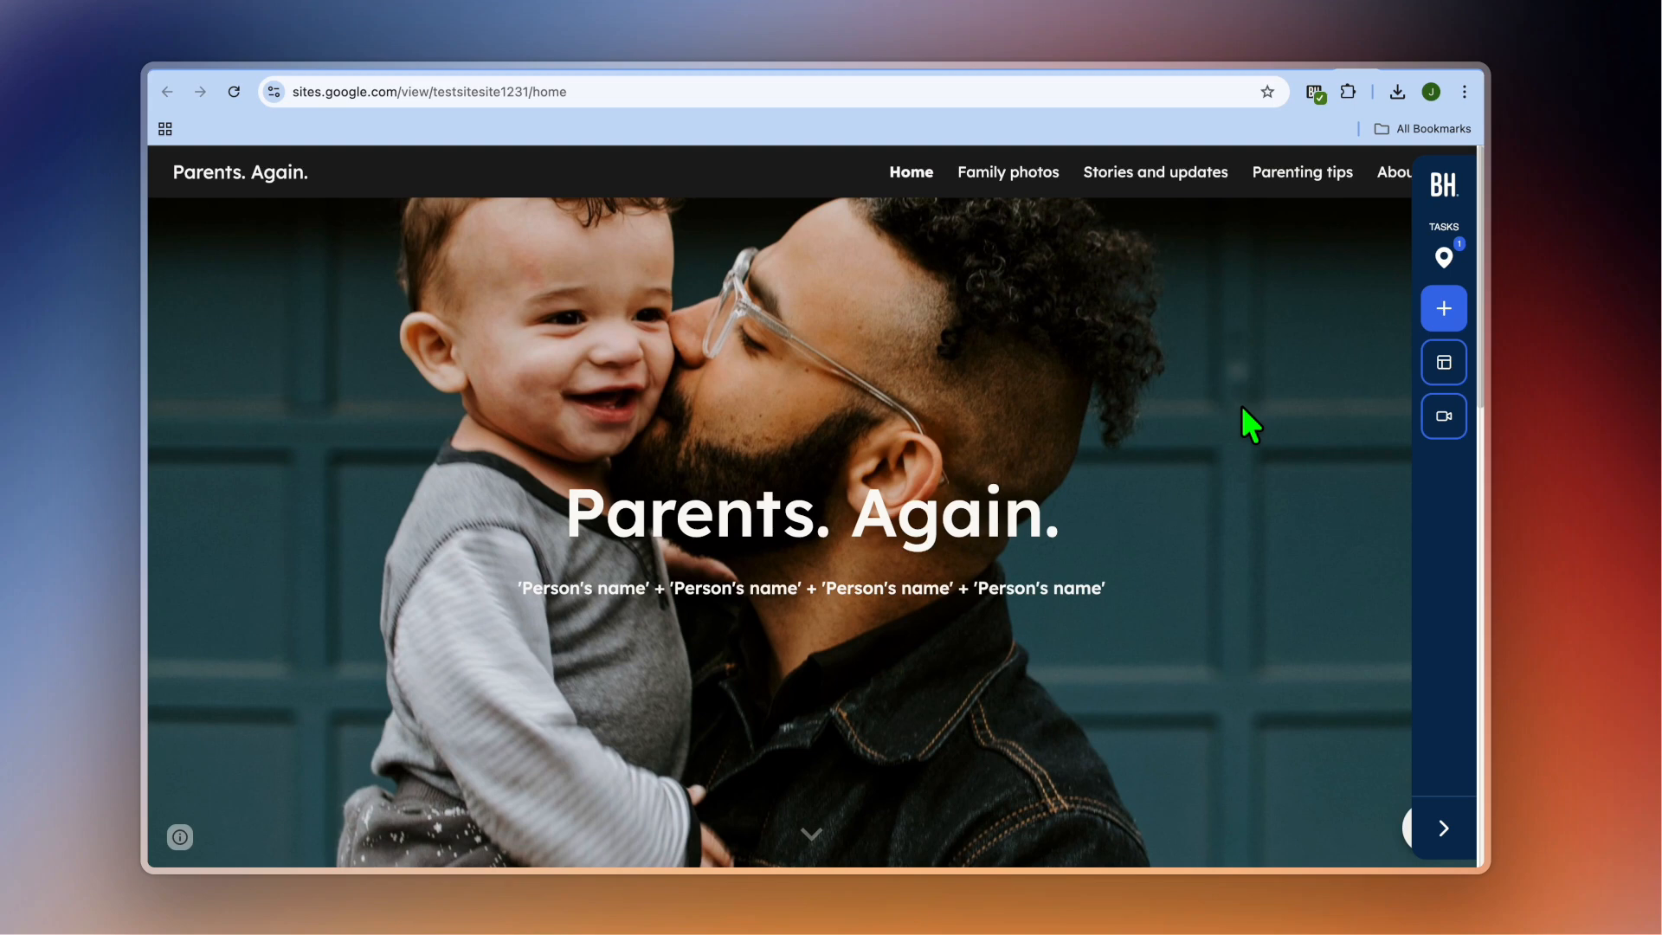
Create a feedback task with the description "change" and critical severity, pinned to the "Parents. Again." heading.
click(1446, 304)
click(861, 500)
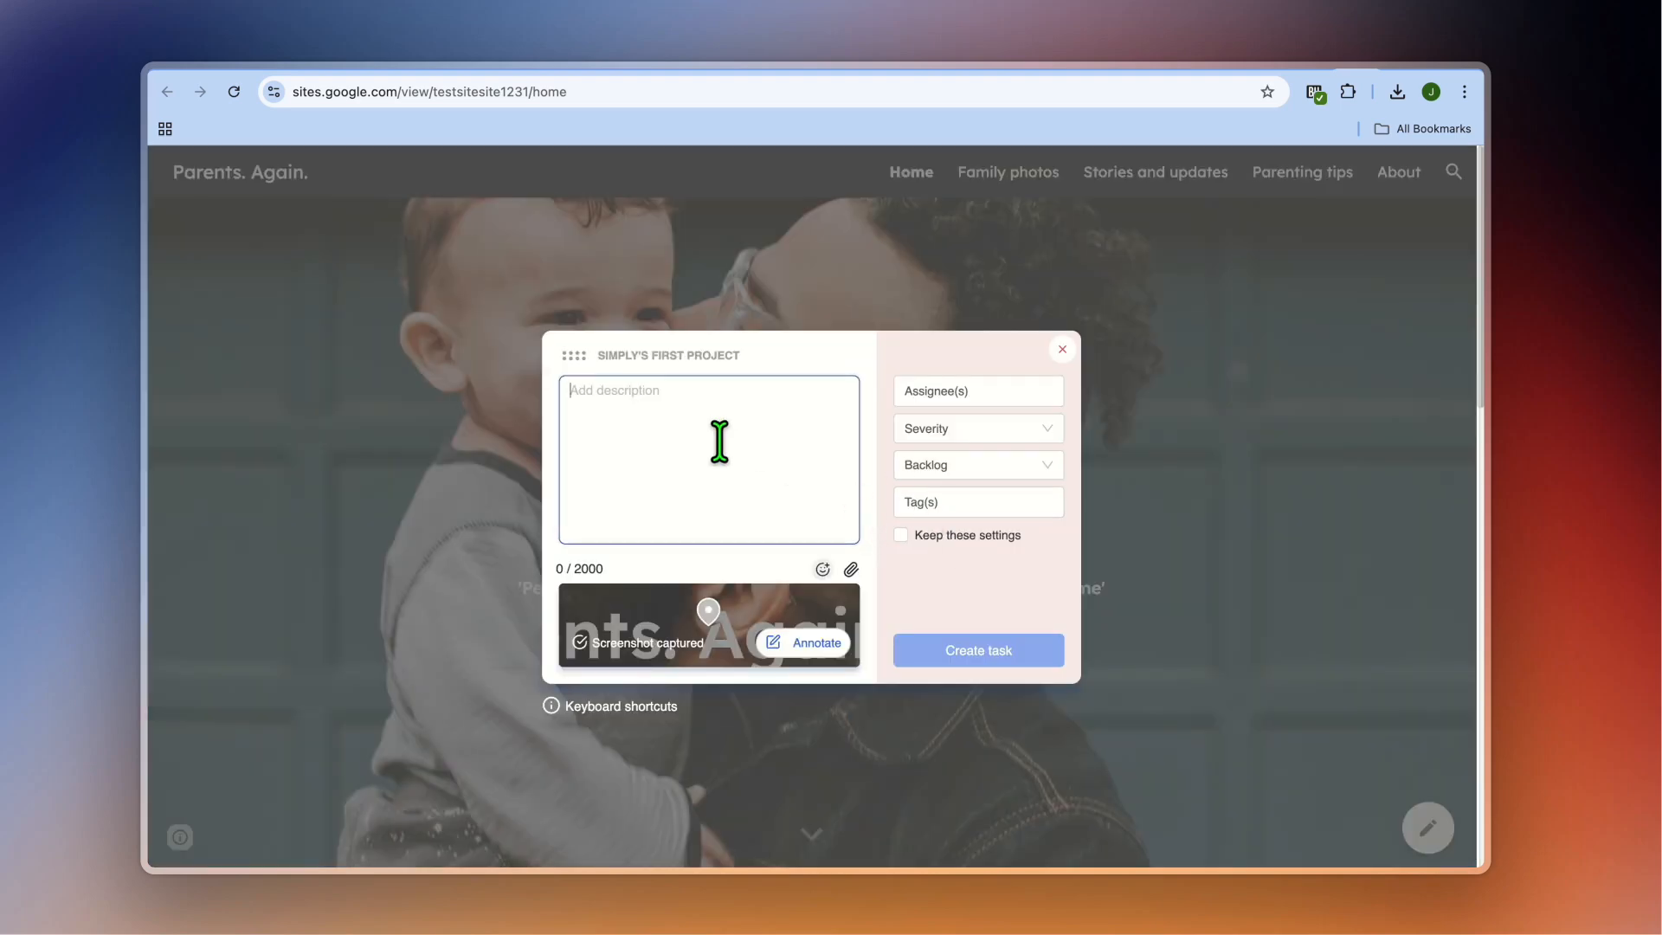
text(change)
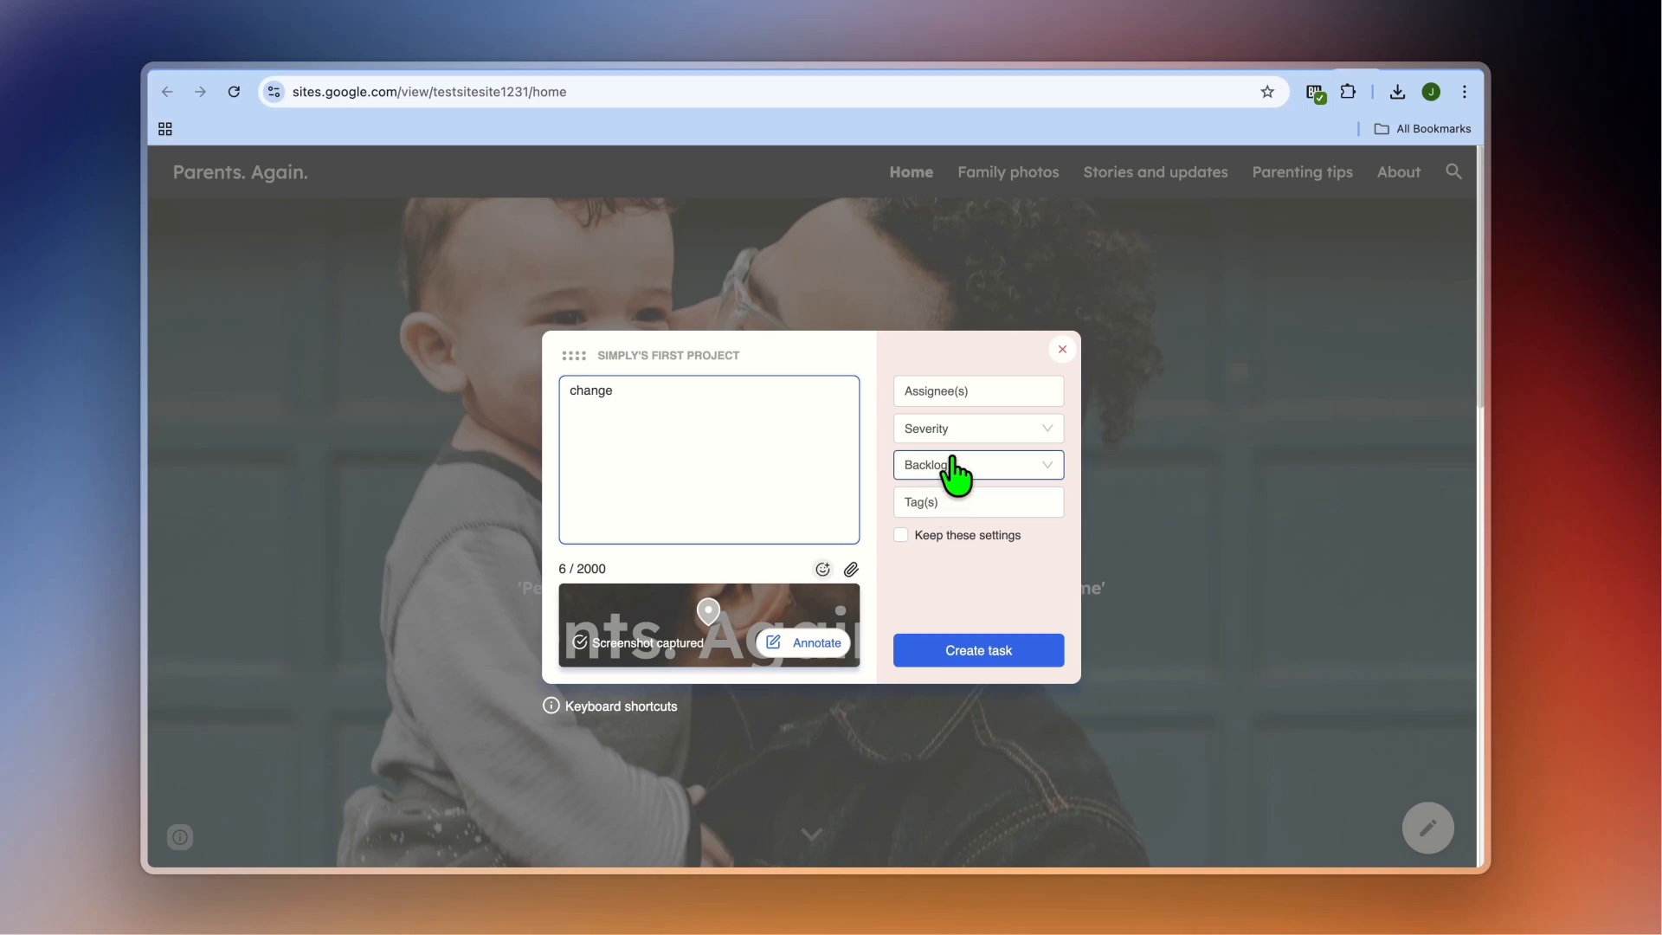
click(1015, 433)
click(995, 494)
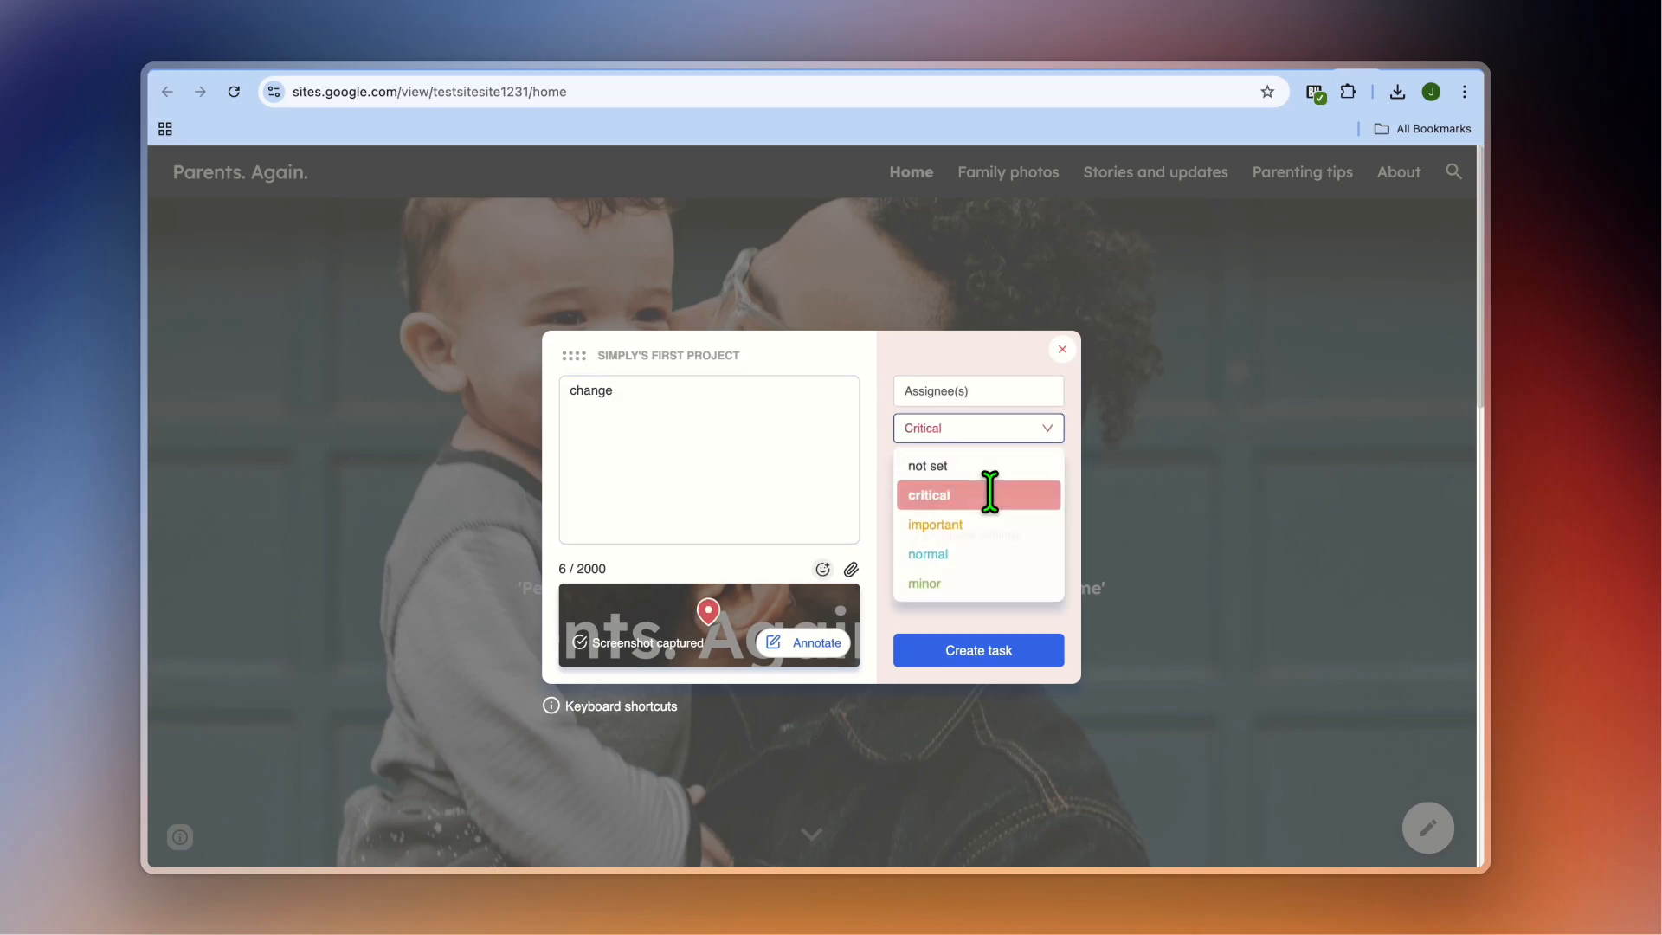
click(1000, 659)
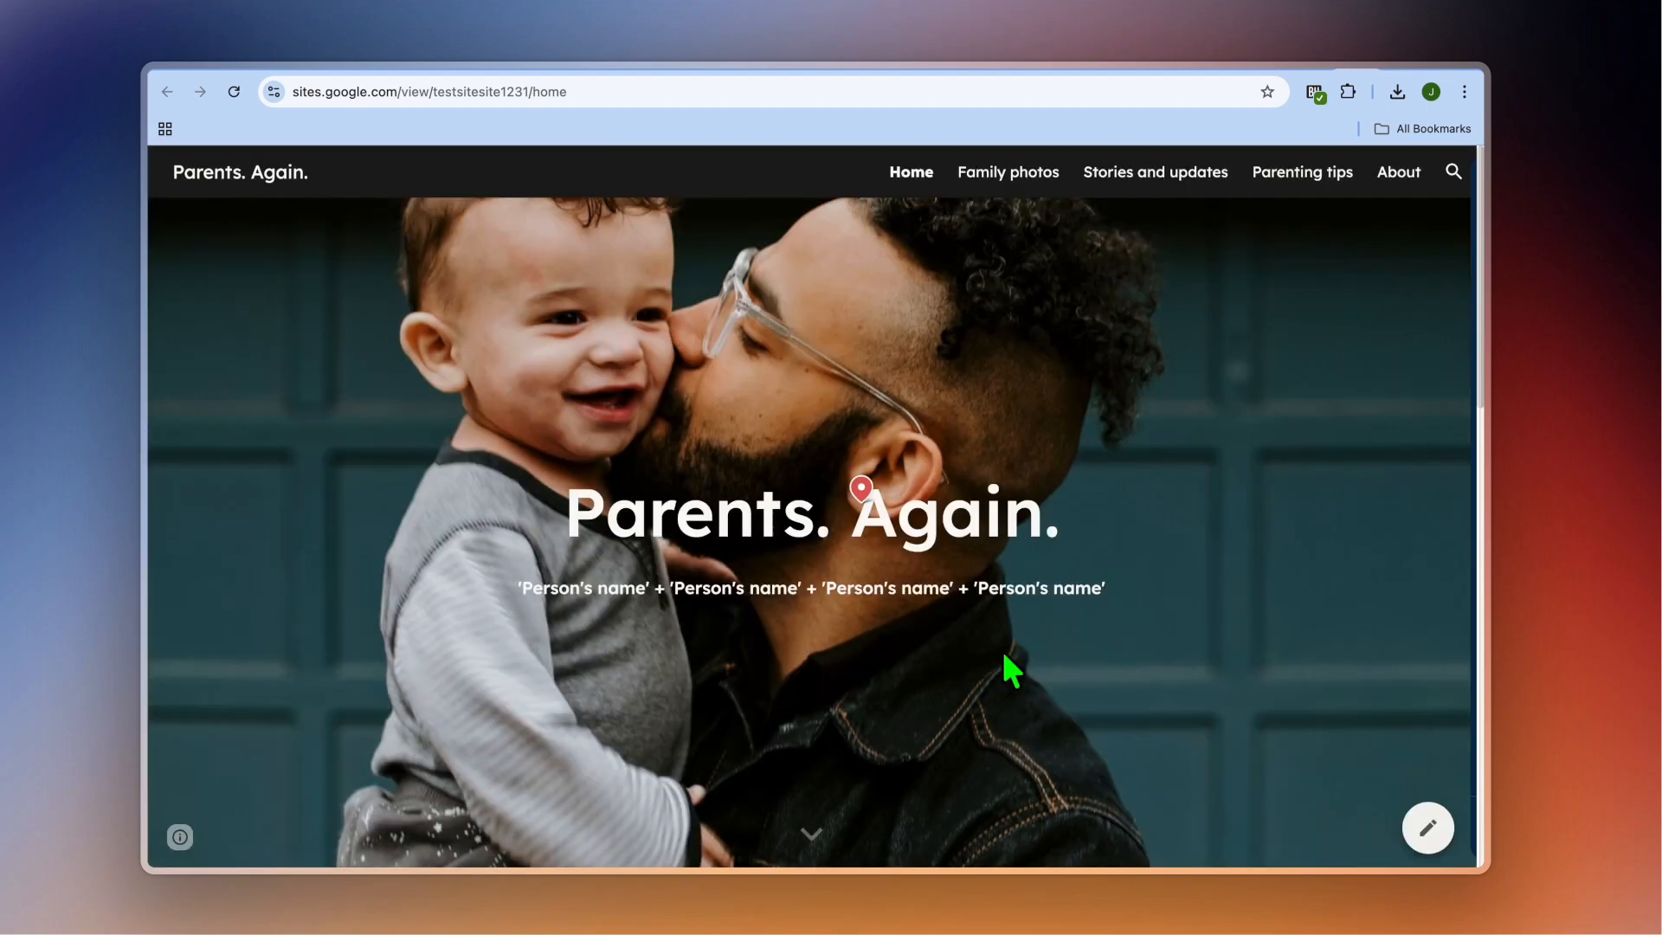
mouse_move(866, 495)
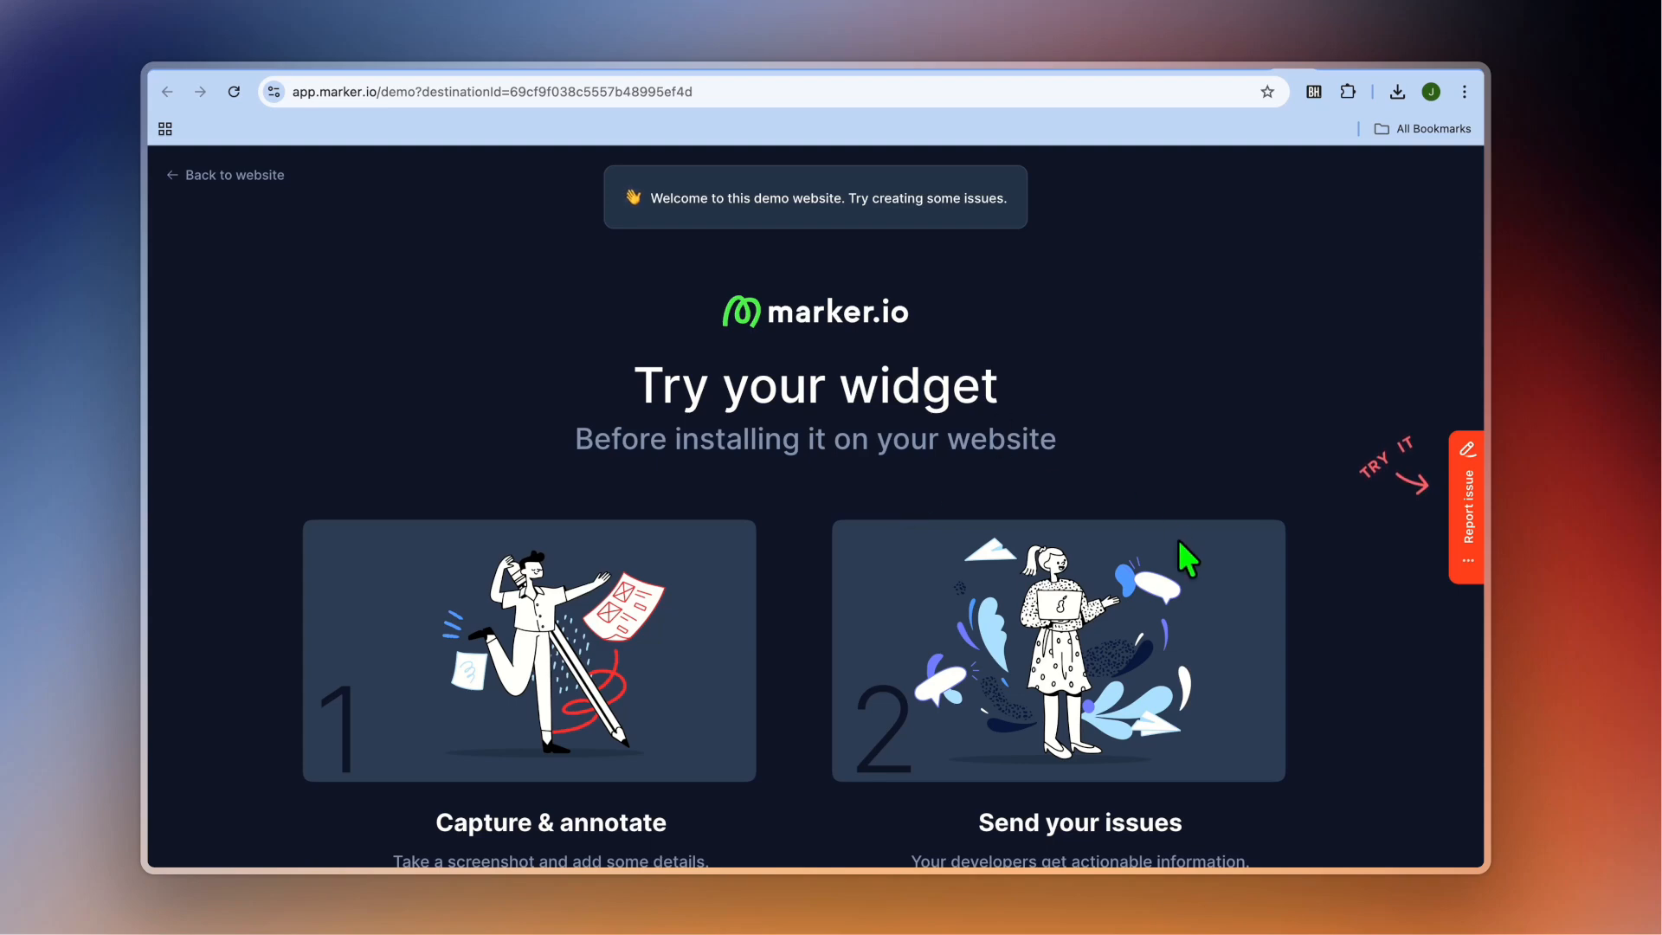
Start a Marker.io issue report, draw a red arrow over the "Send your issues" illustration, and display the available issue types.
click(1469, 530)
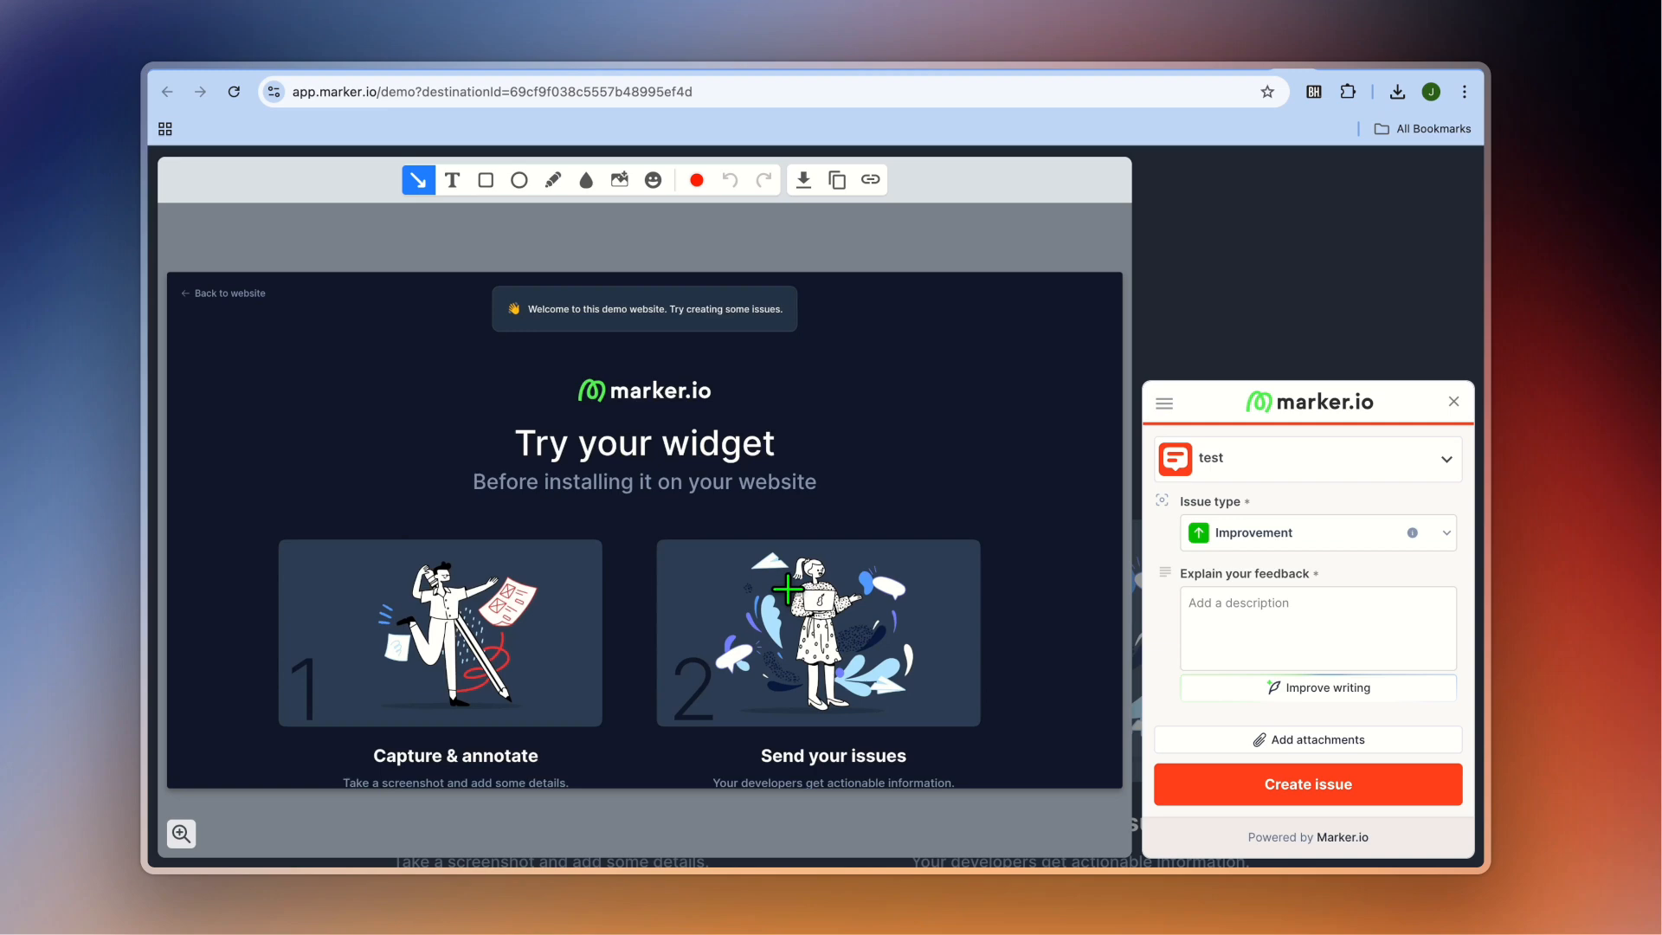
drag(788, 590, 857, 617)
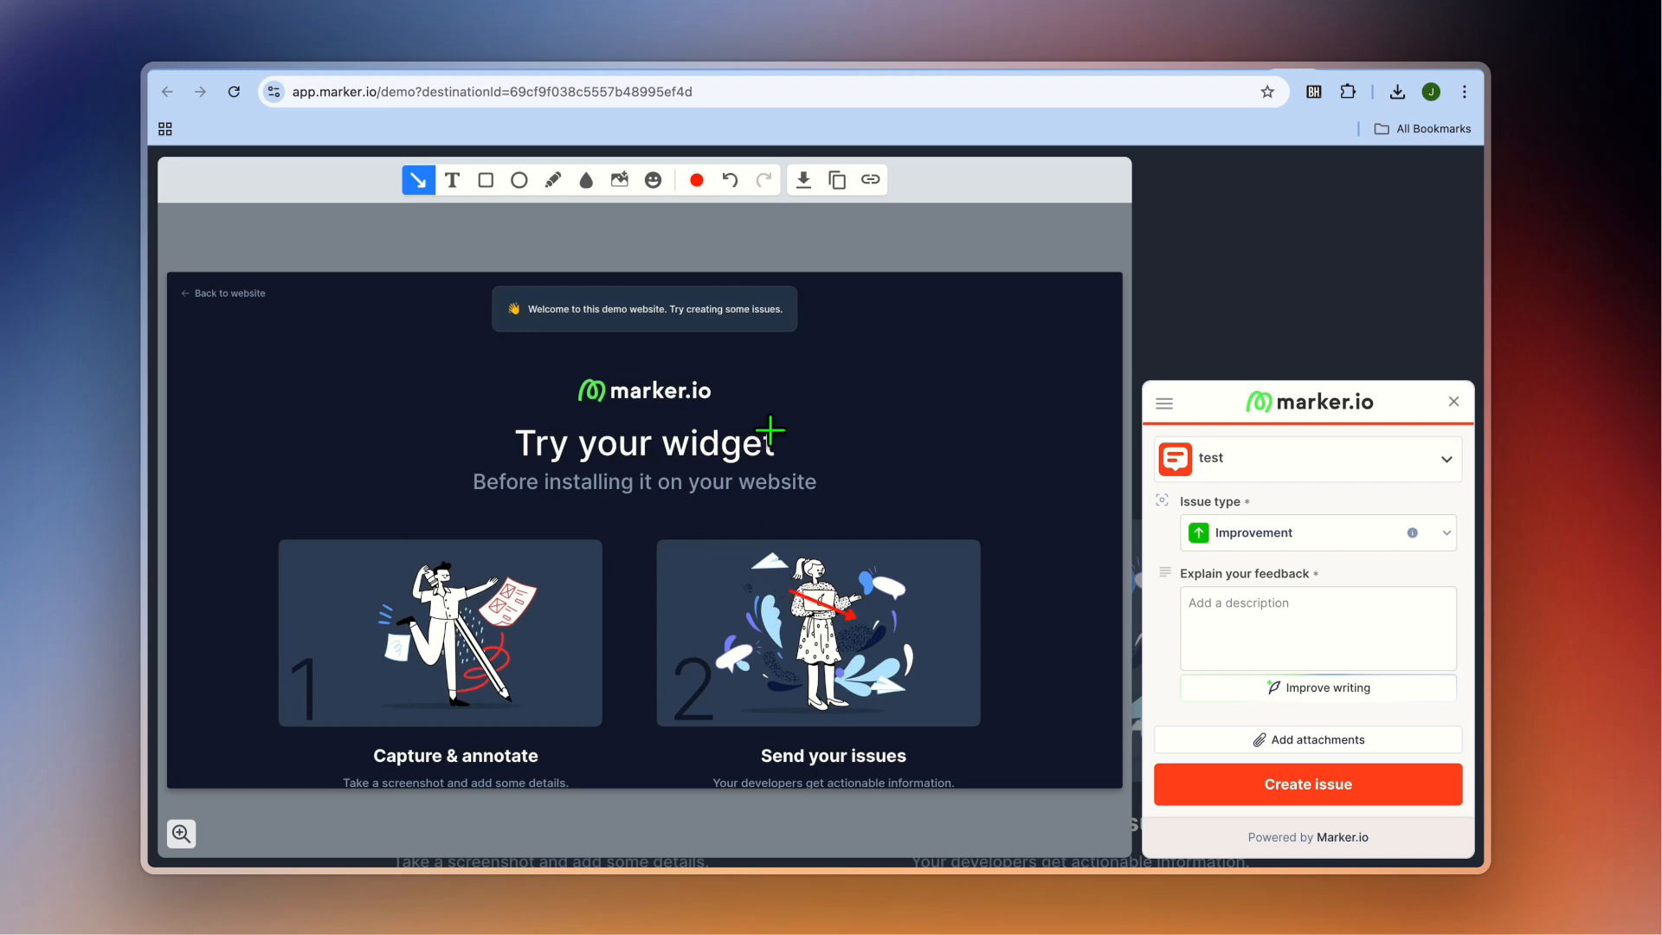
click(1259, 600)
click(1319, 327)
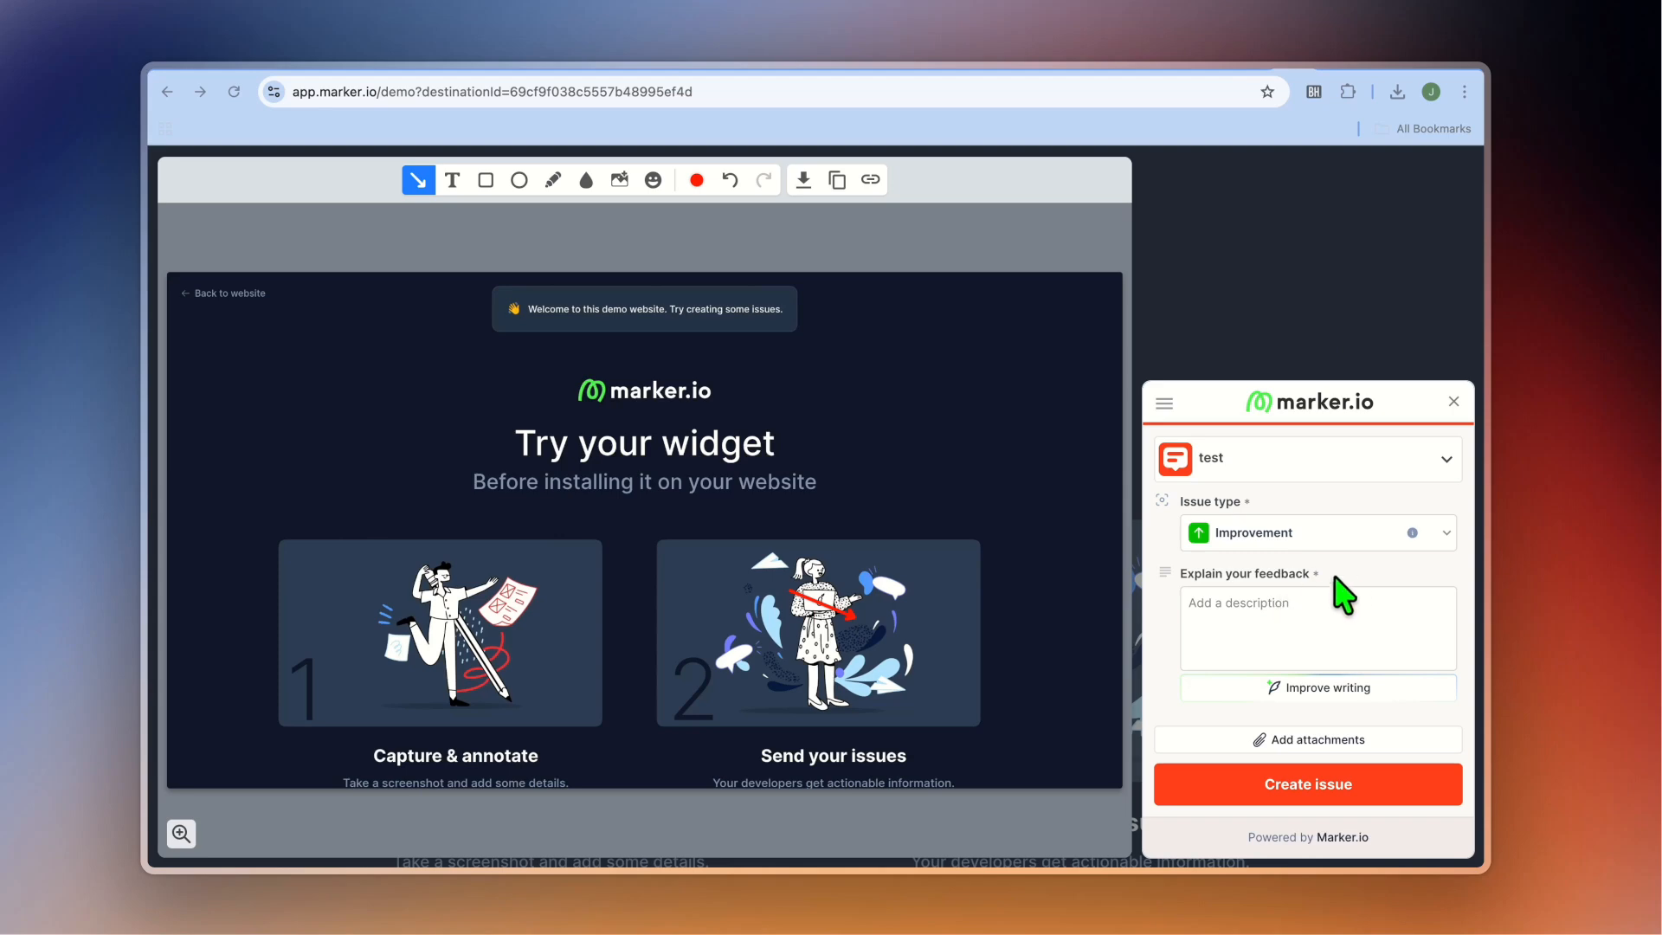
click(1336, 532)
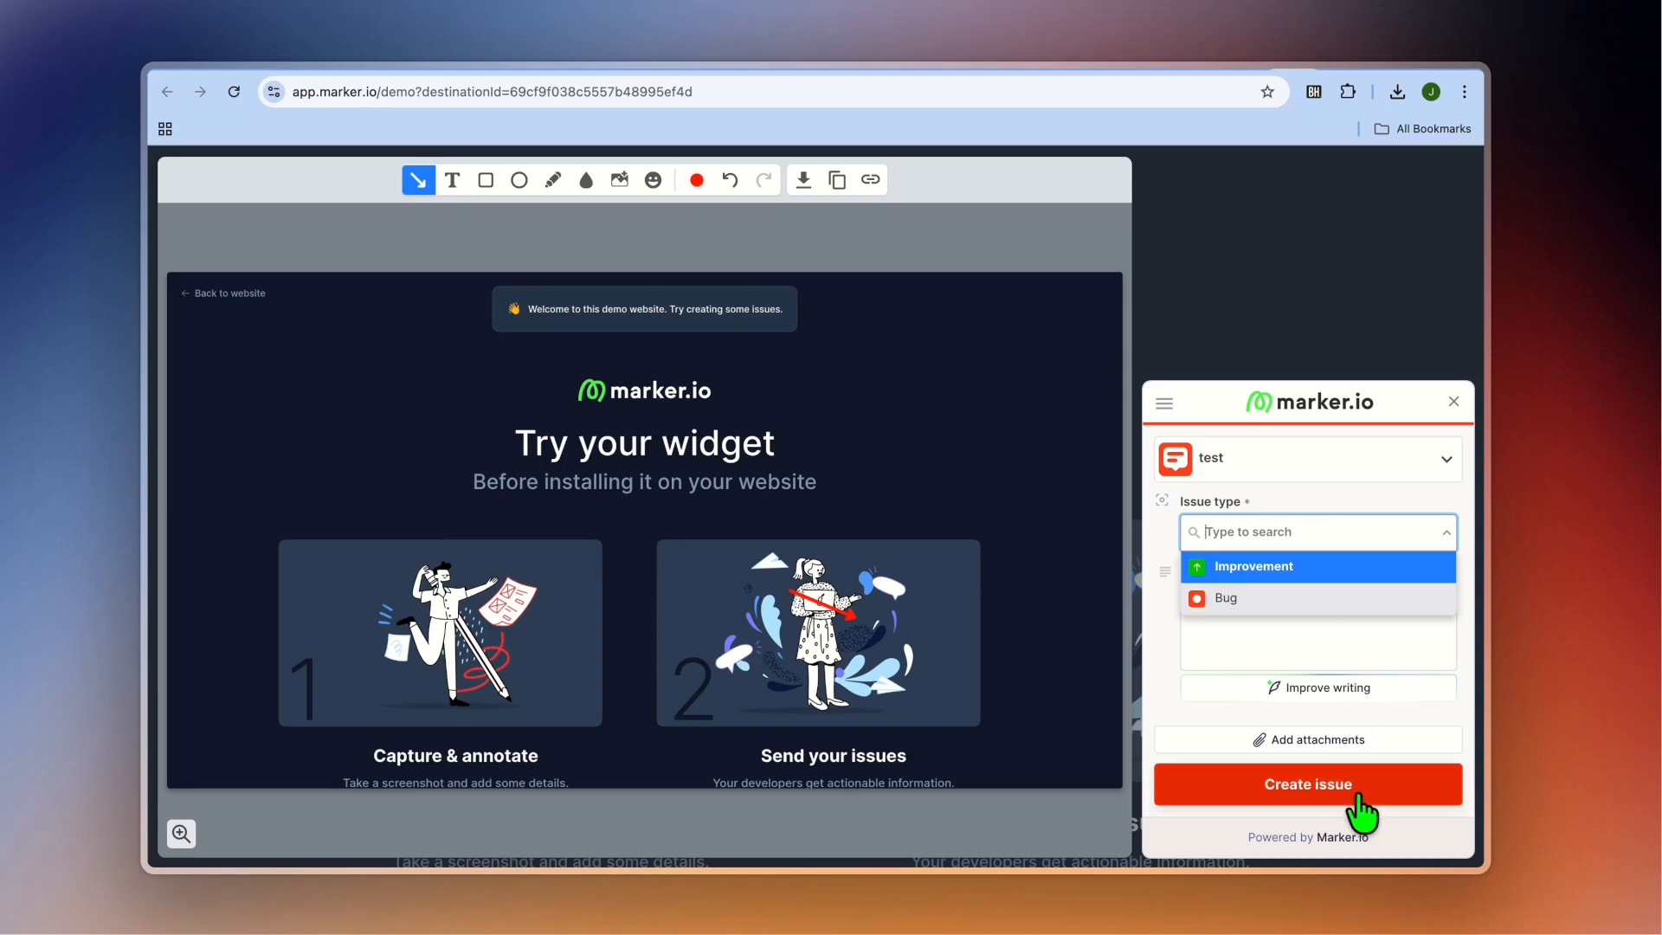
click(1294, 798)
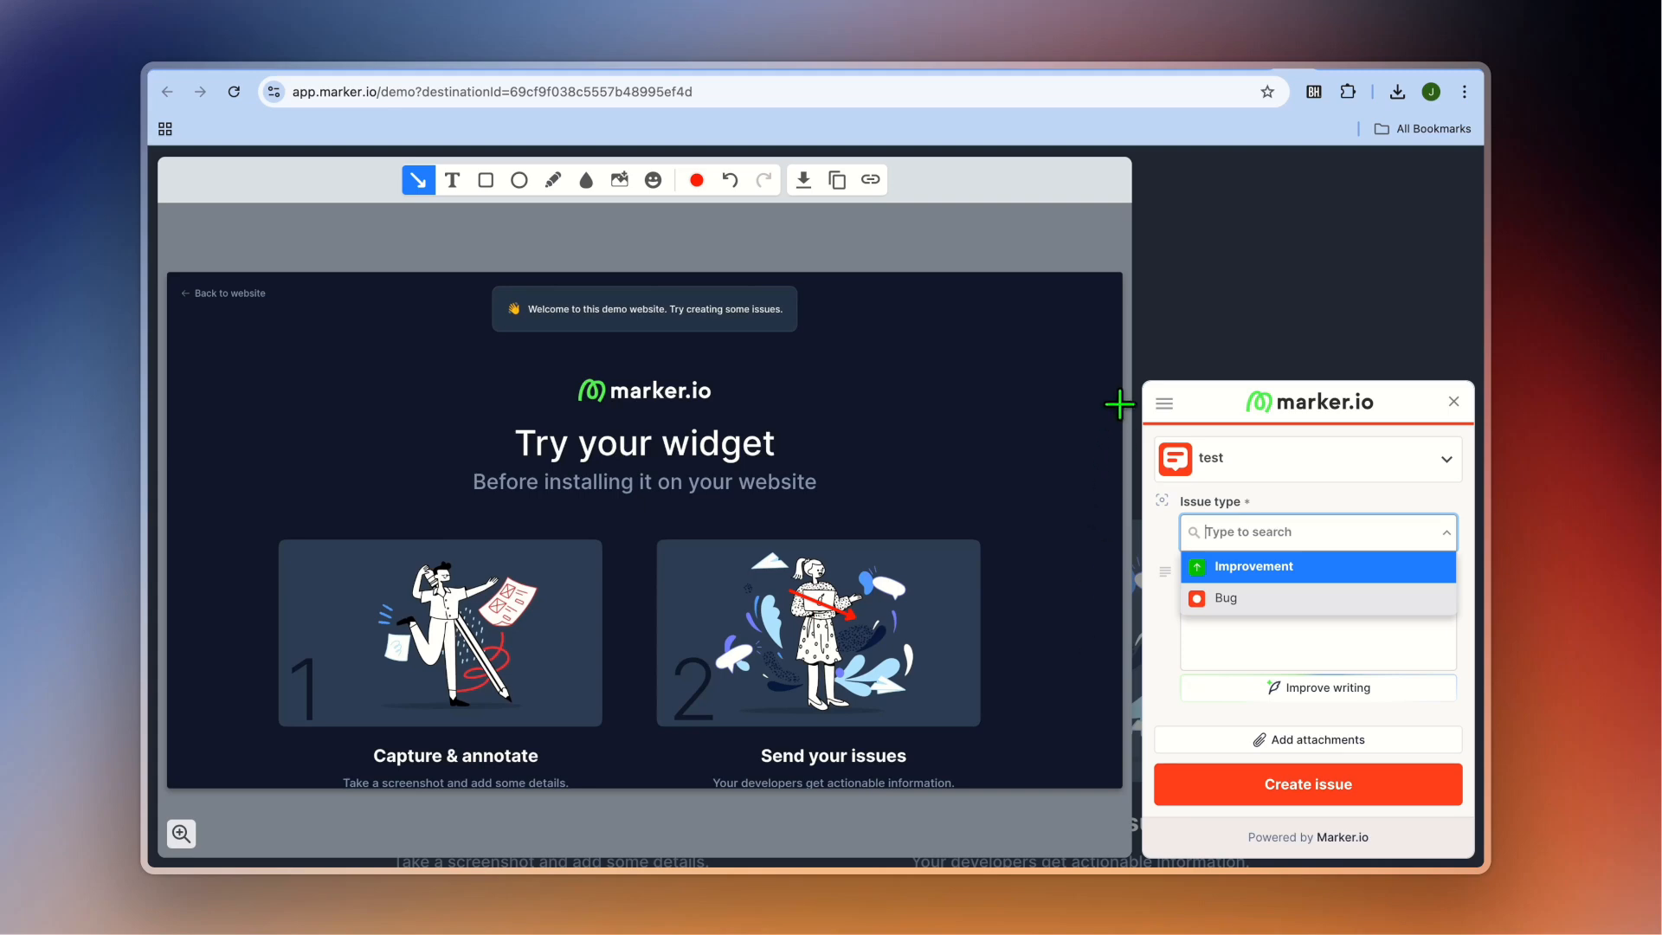
Switch to the BugHerd project and move the "change image" task from Backlog to Todo on the task board.
click(1140, 76)
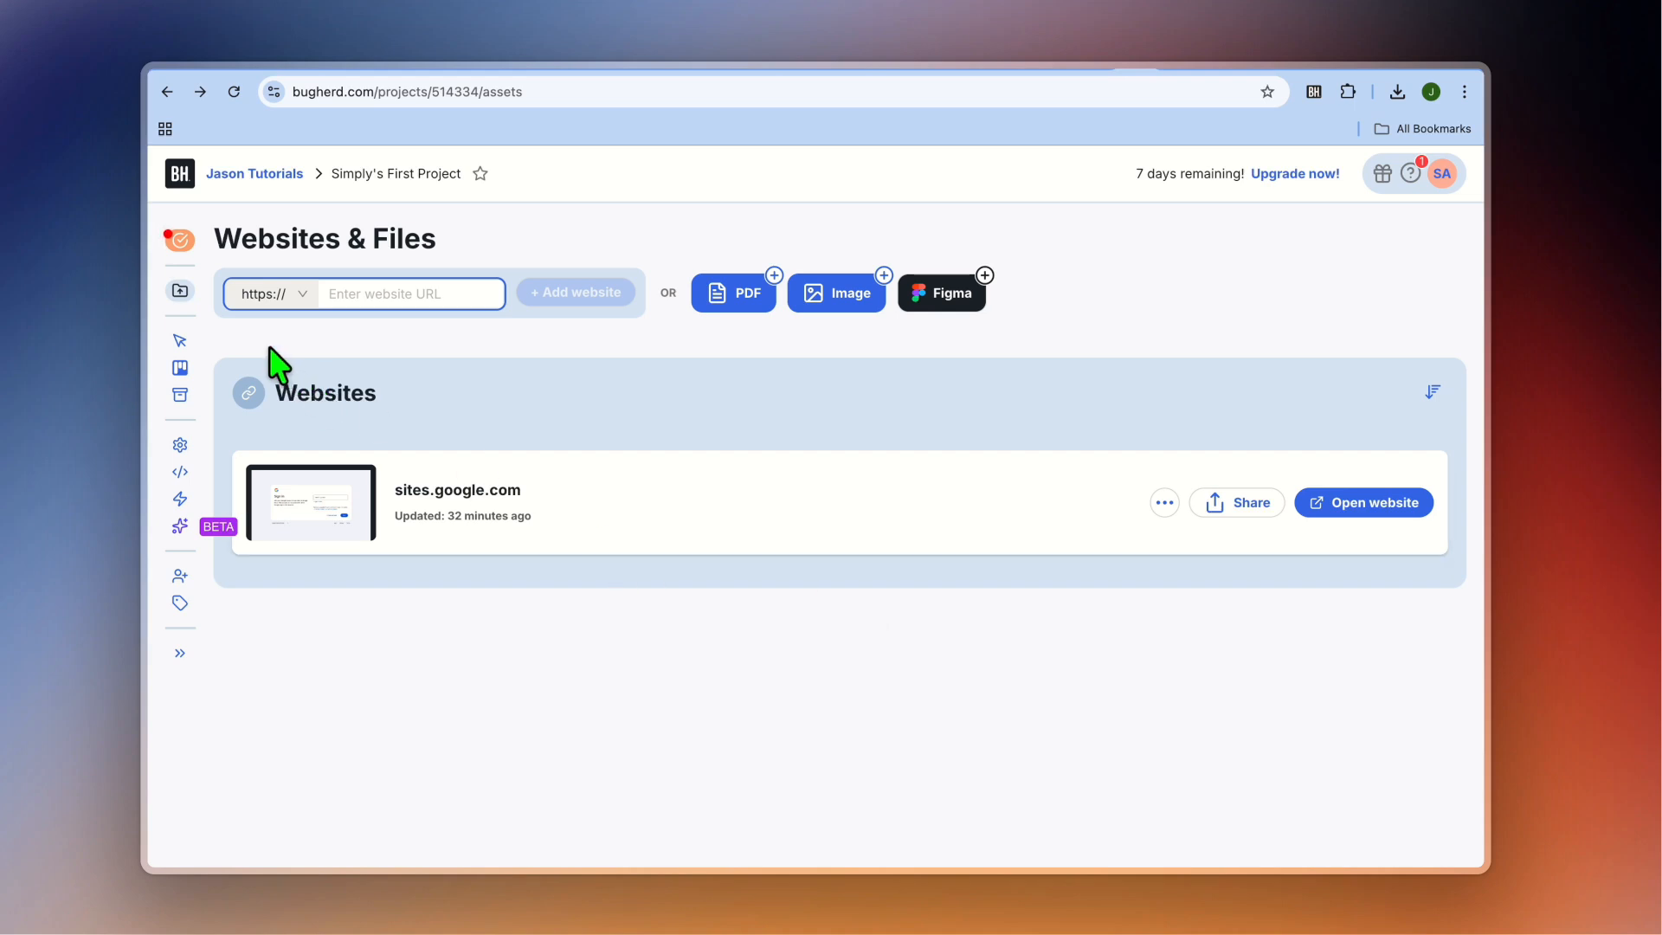
click(180, 367)
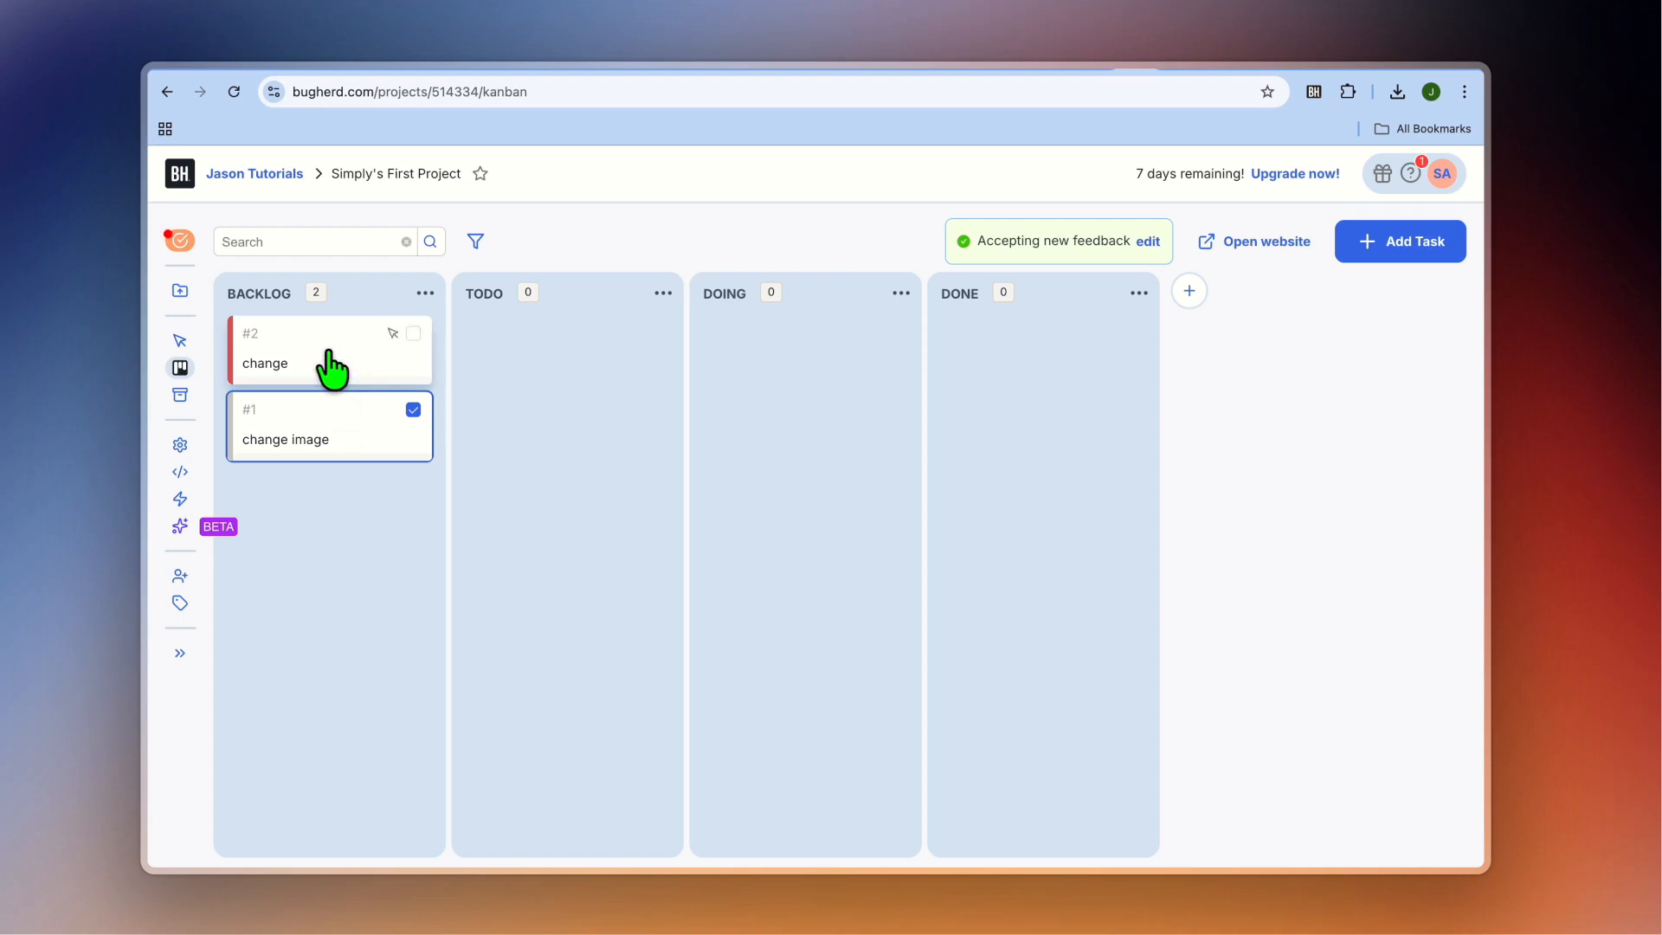
drag(338, 429, 575, 374)
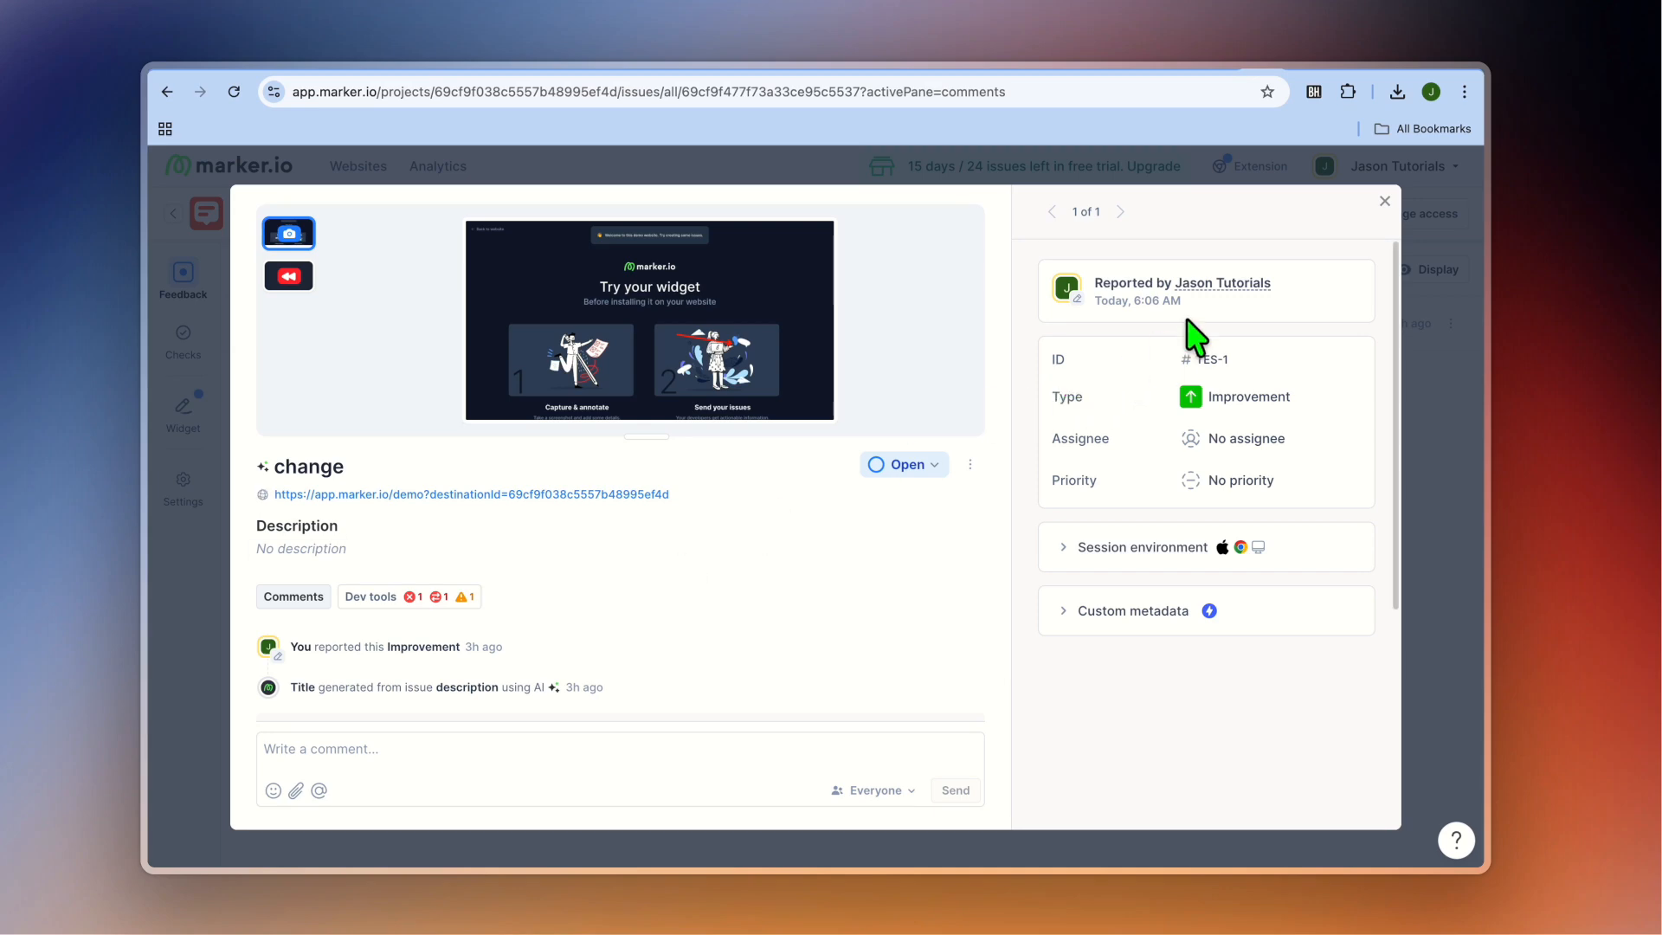
Close the Marker.io issue details and view the integrations available for the test website.
click(1384, 202)
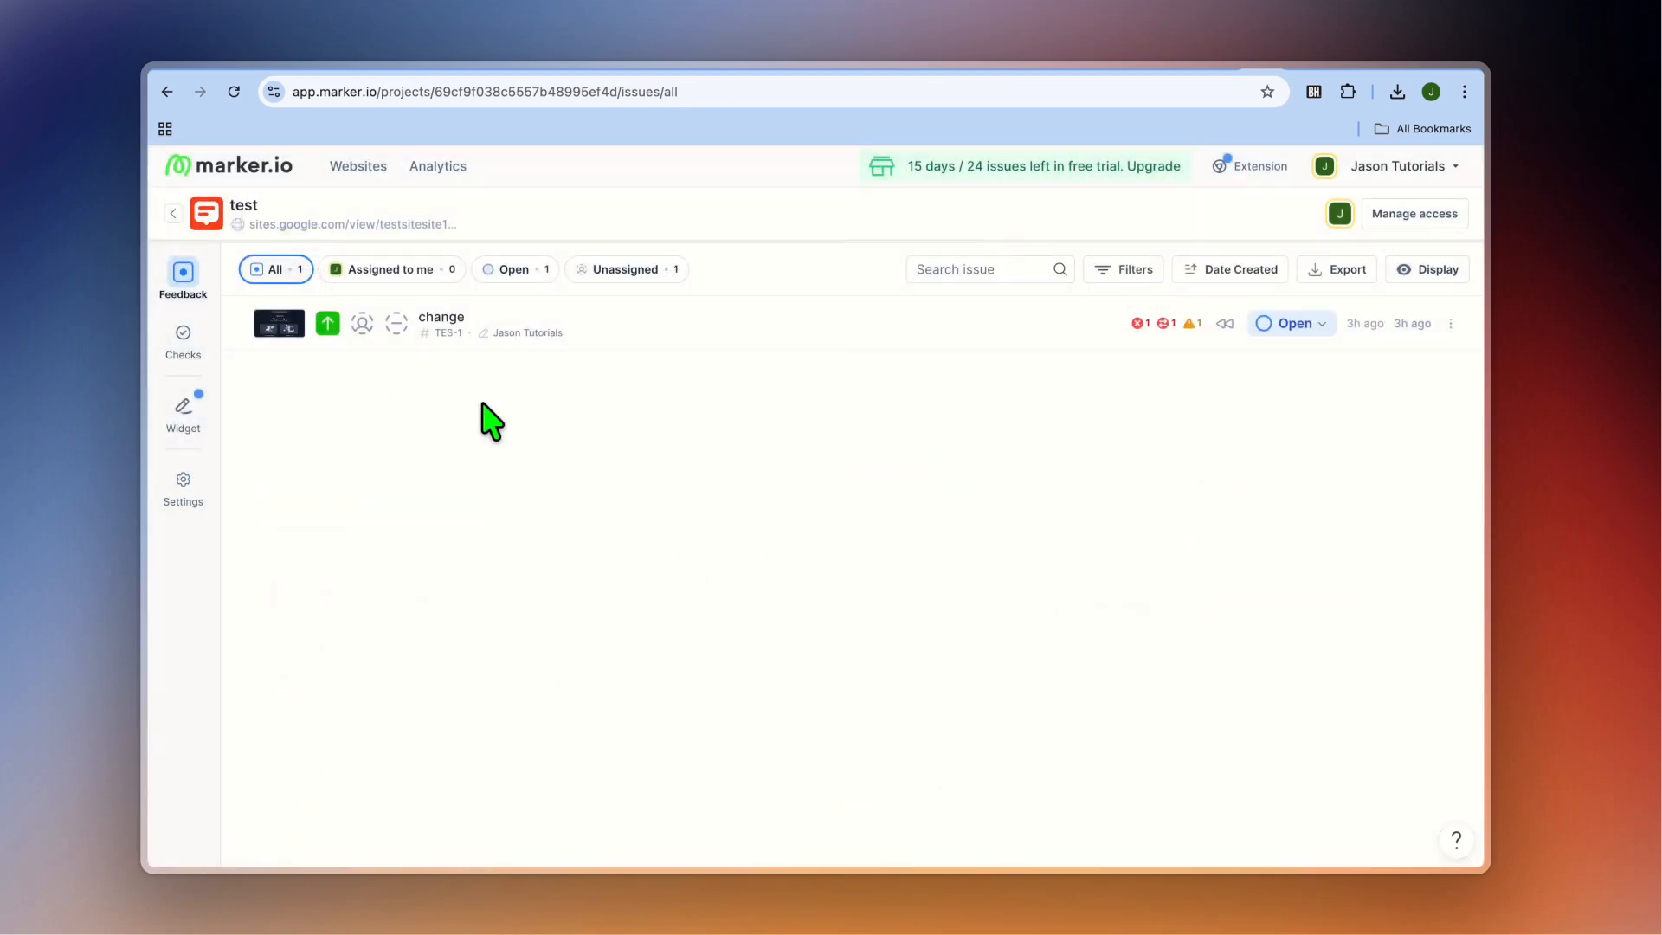
click(192, 480)
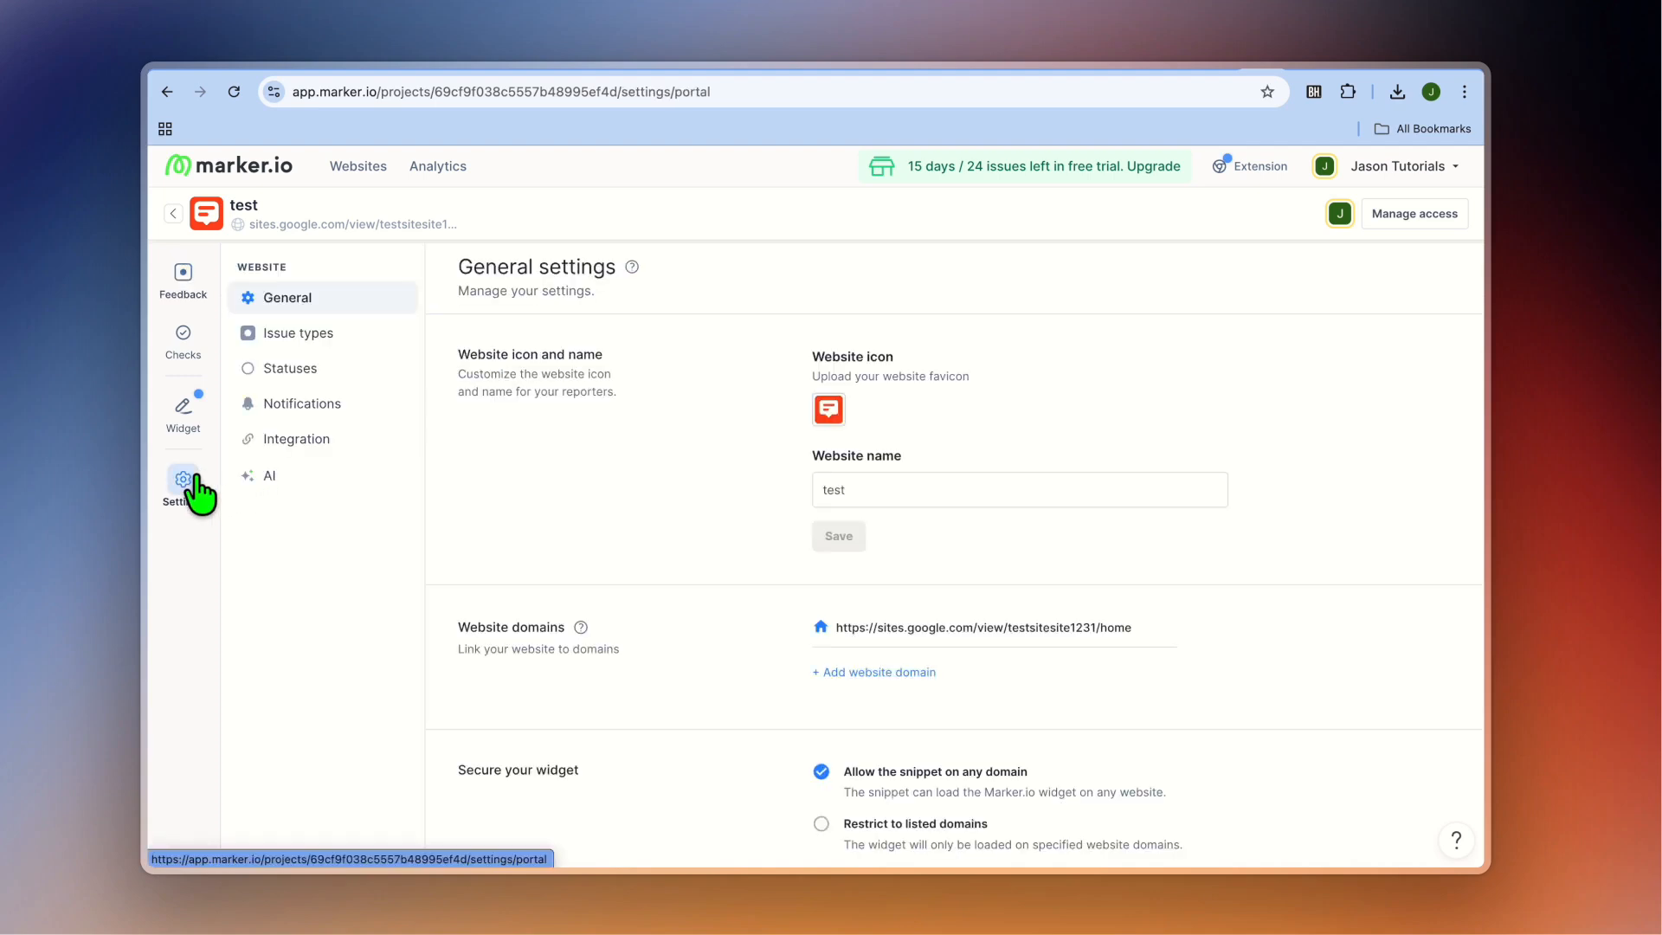
click(304, 439)
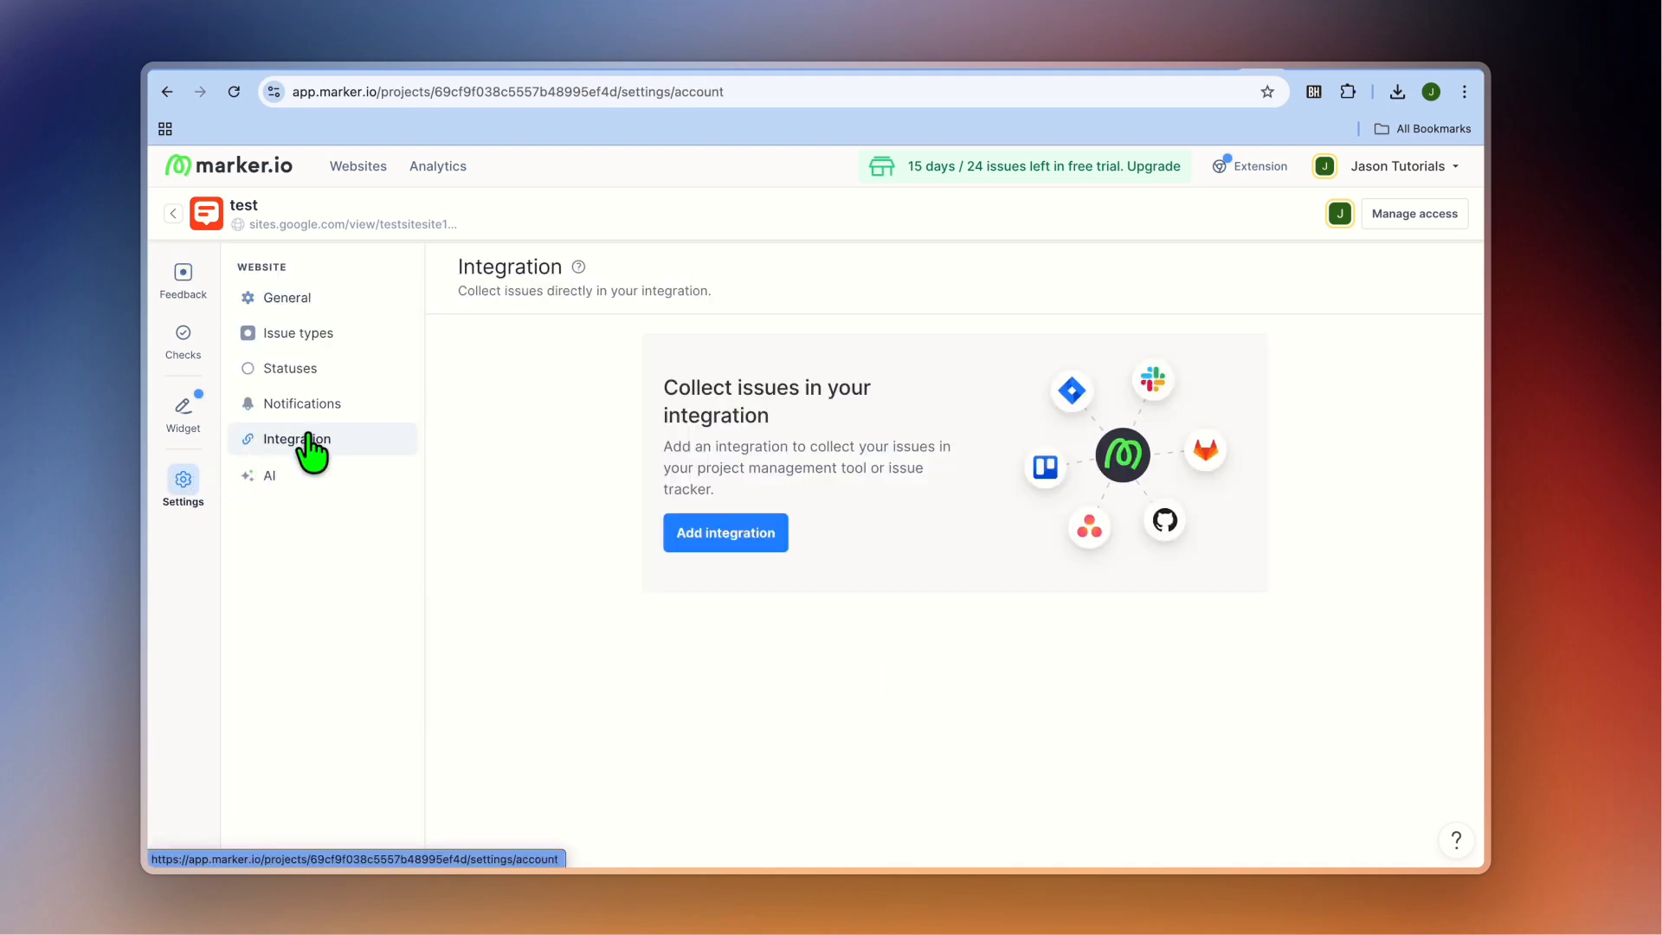
click(694, 554)
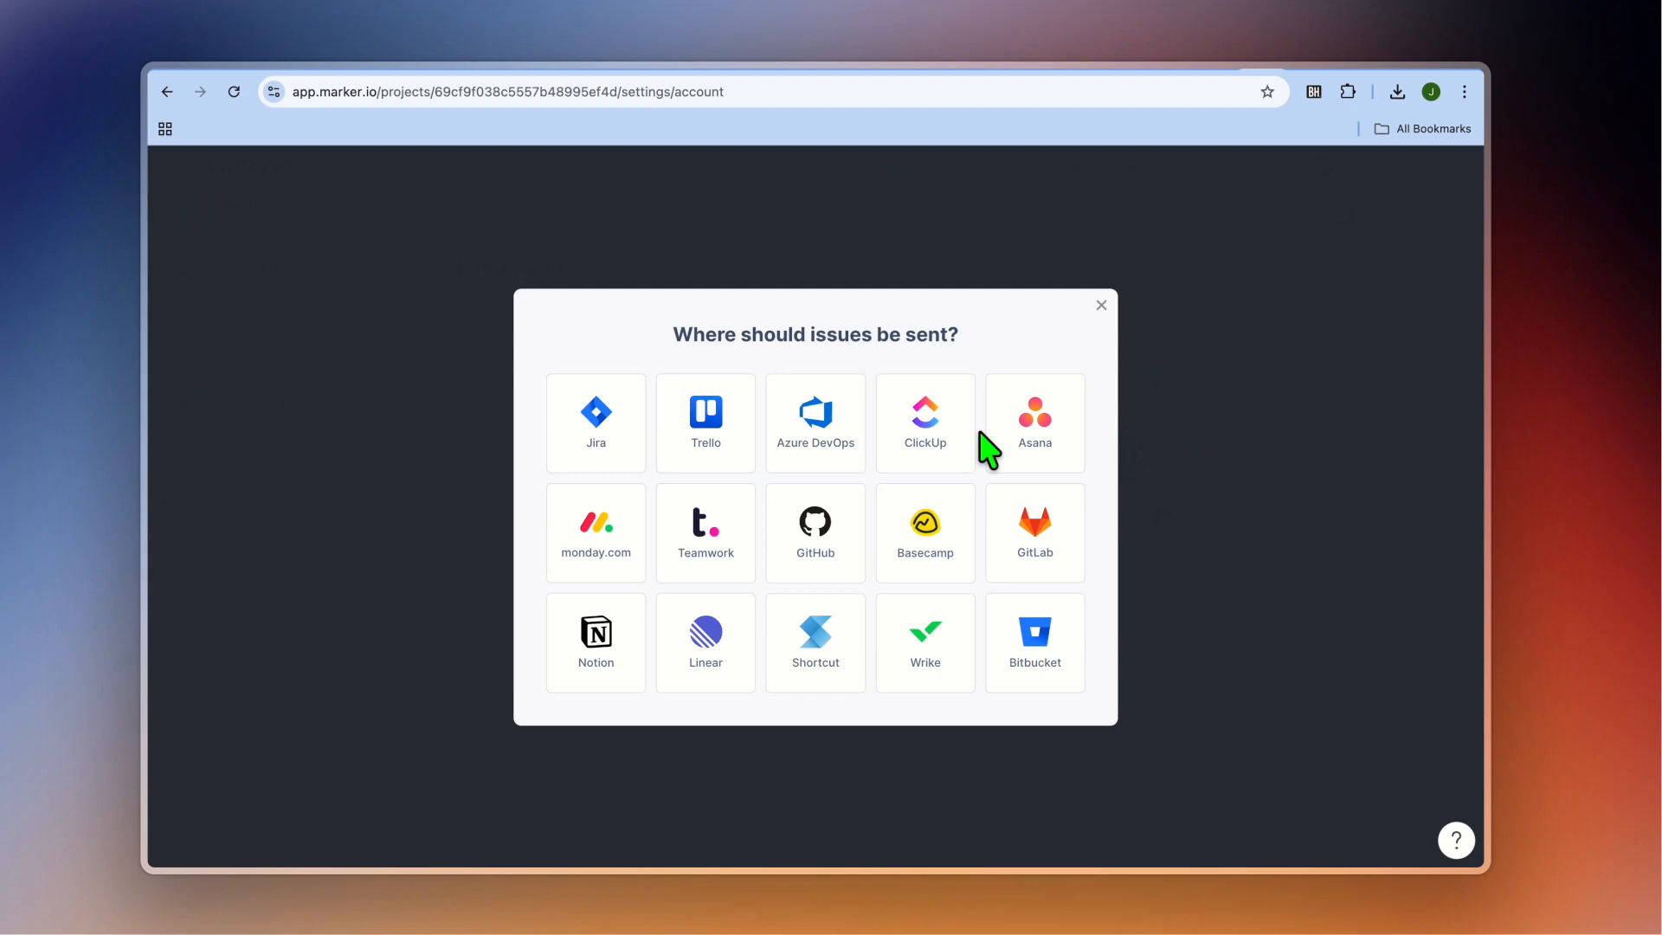
Switch to the BugHerd project and examine the integrations offered in its settings.
click(1134, 73)
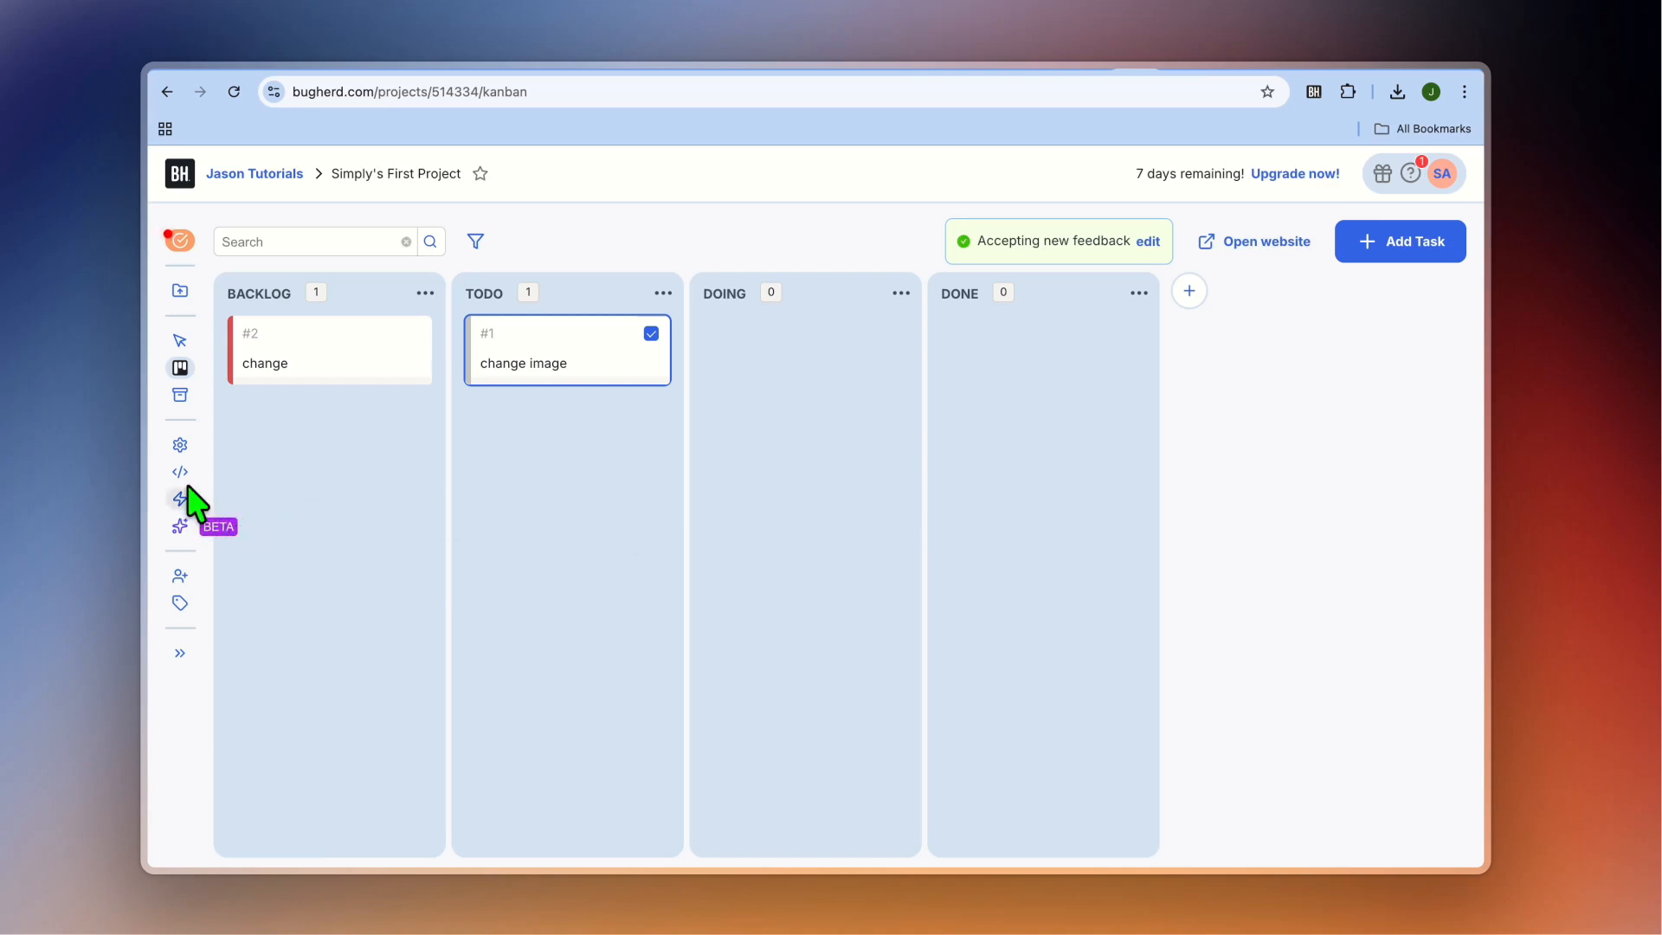
click(180, 447)
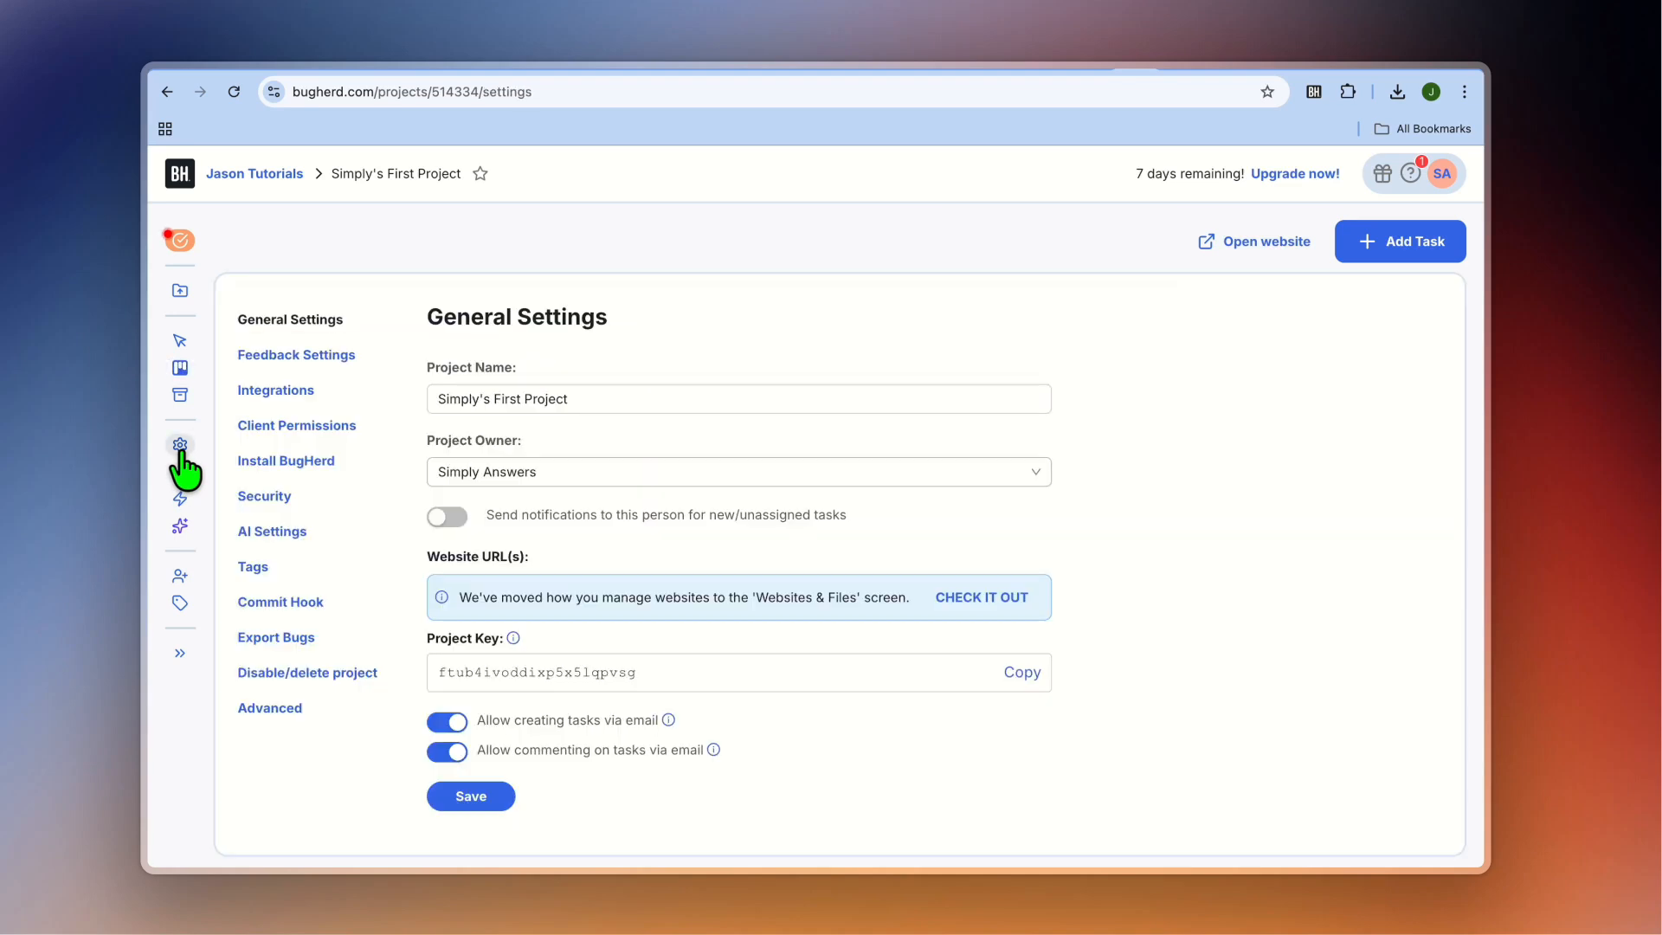
click(285, 393)
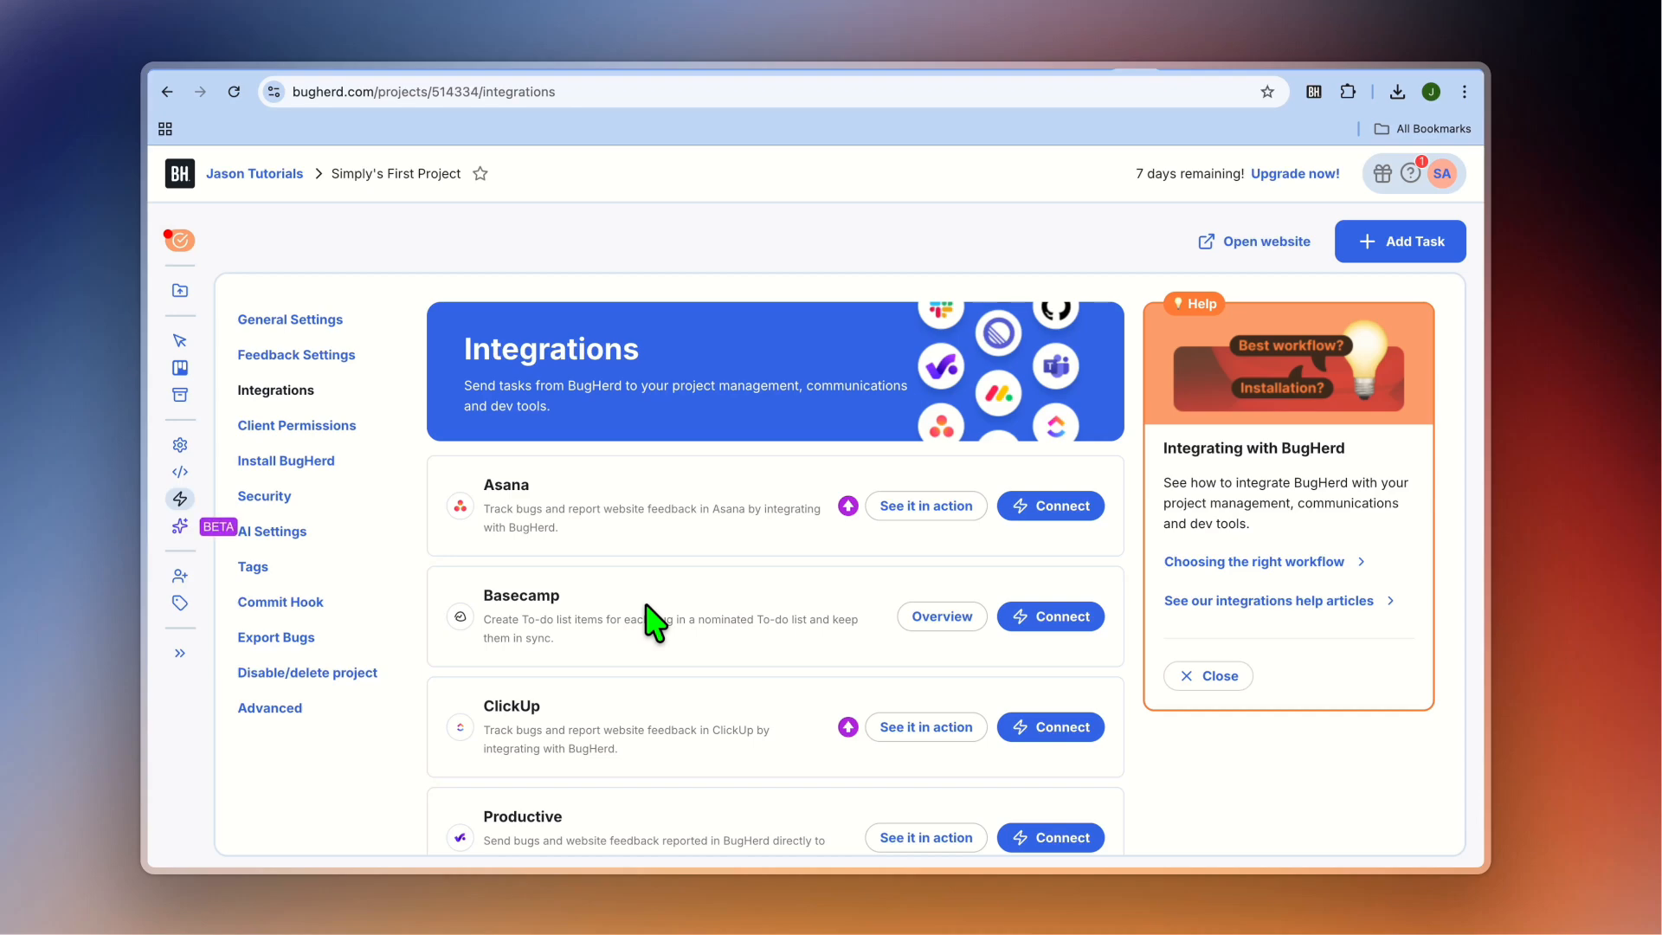
scroll(653, 623, down, 3)
scroll(652, 621, up, 2)
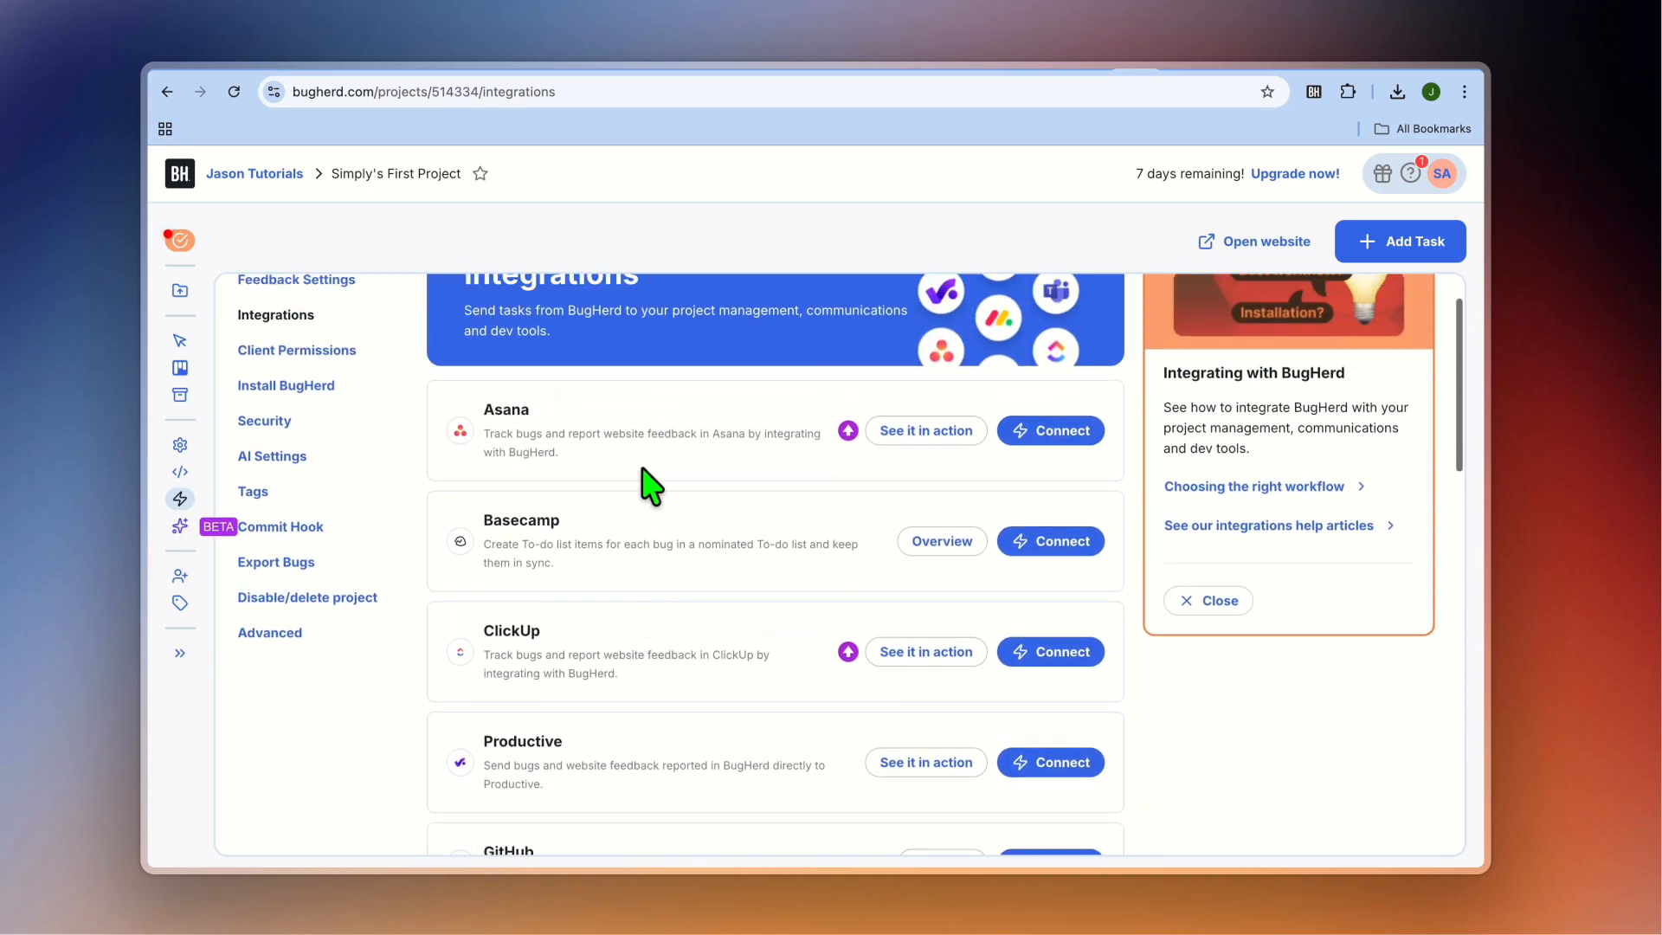
scroll(652, 484, down, 1)
scroll(651, 485, down, 4)
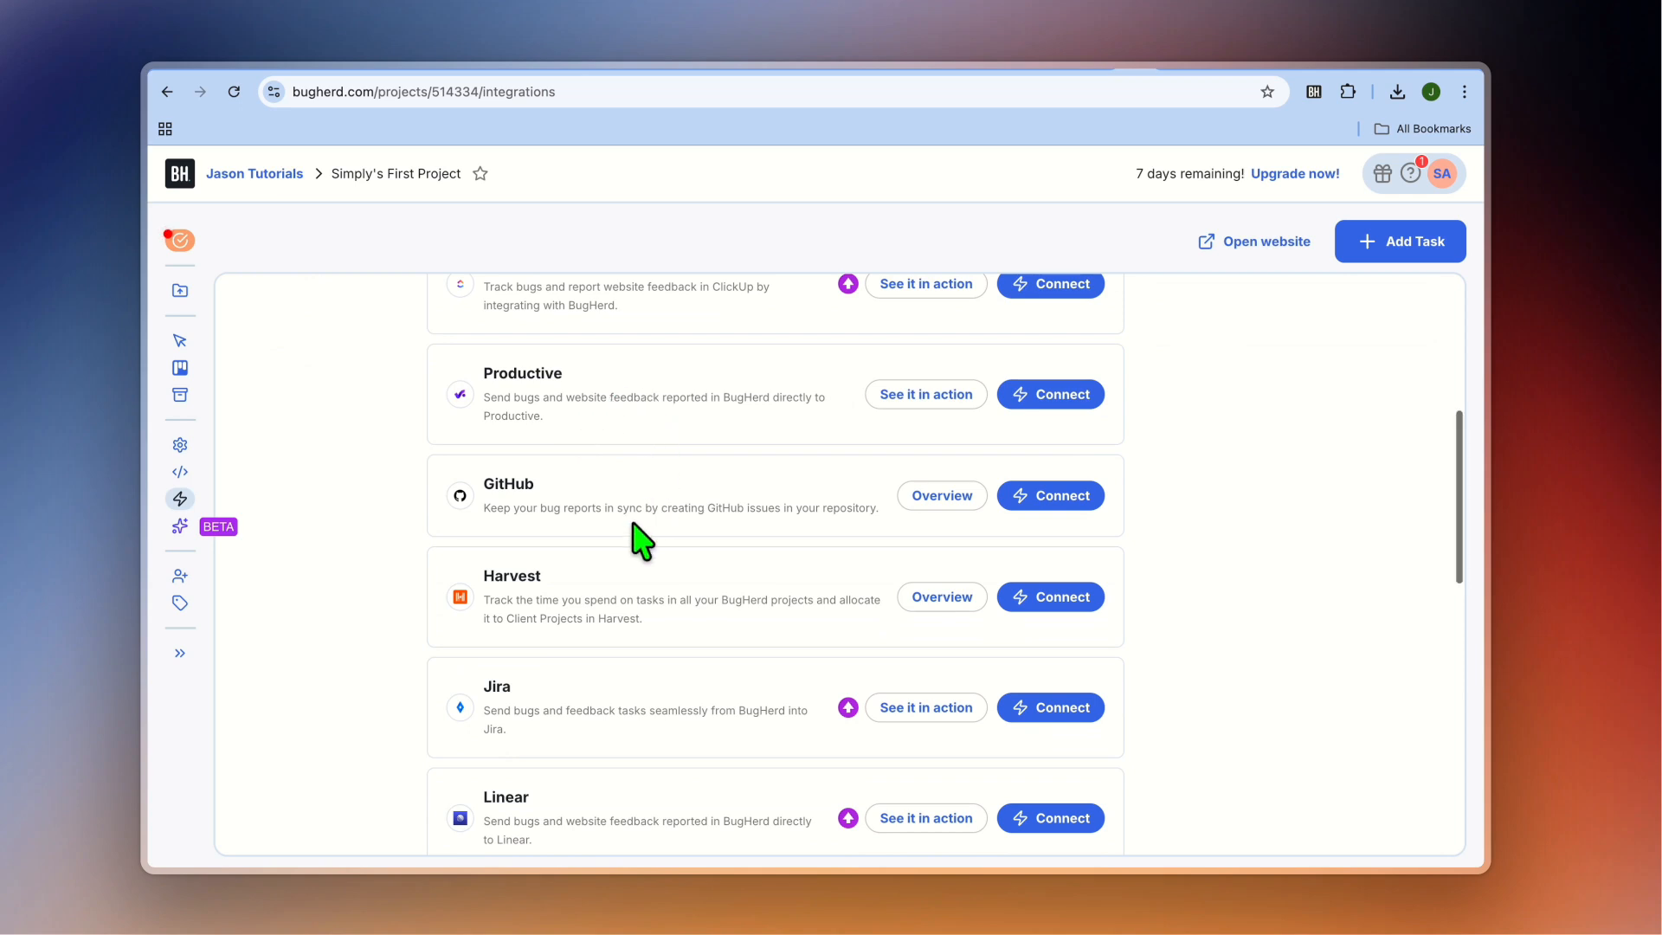
scroll(637, 538, down, 2)
scroll(619, 599, down, 1)
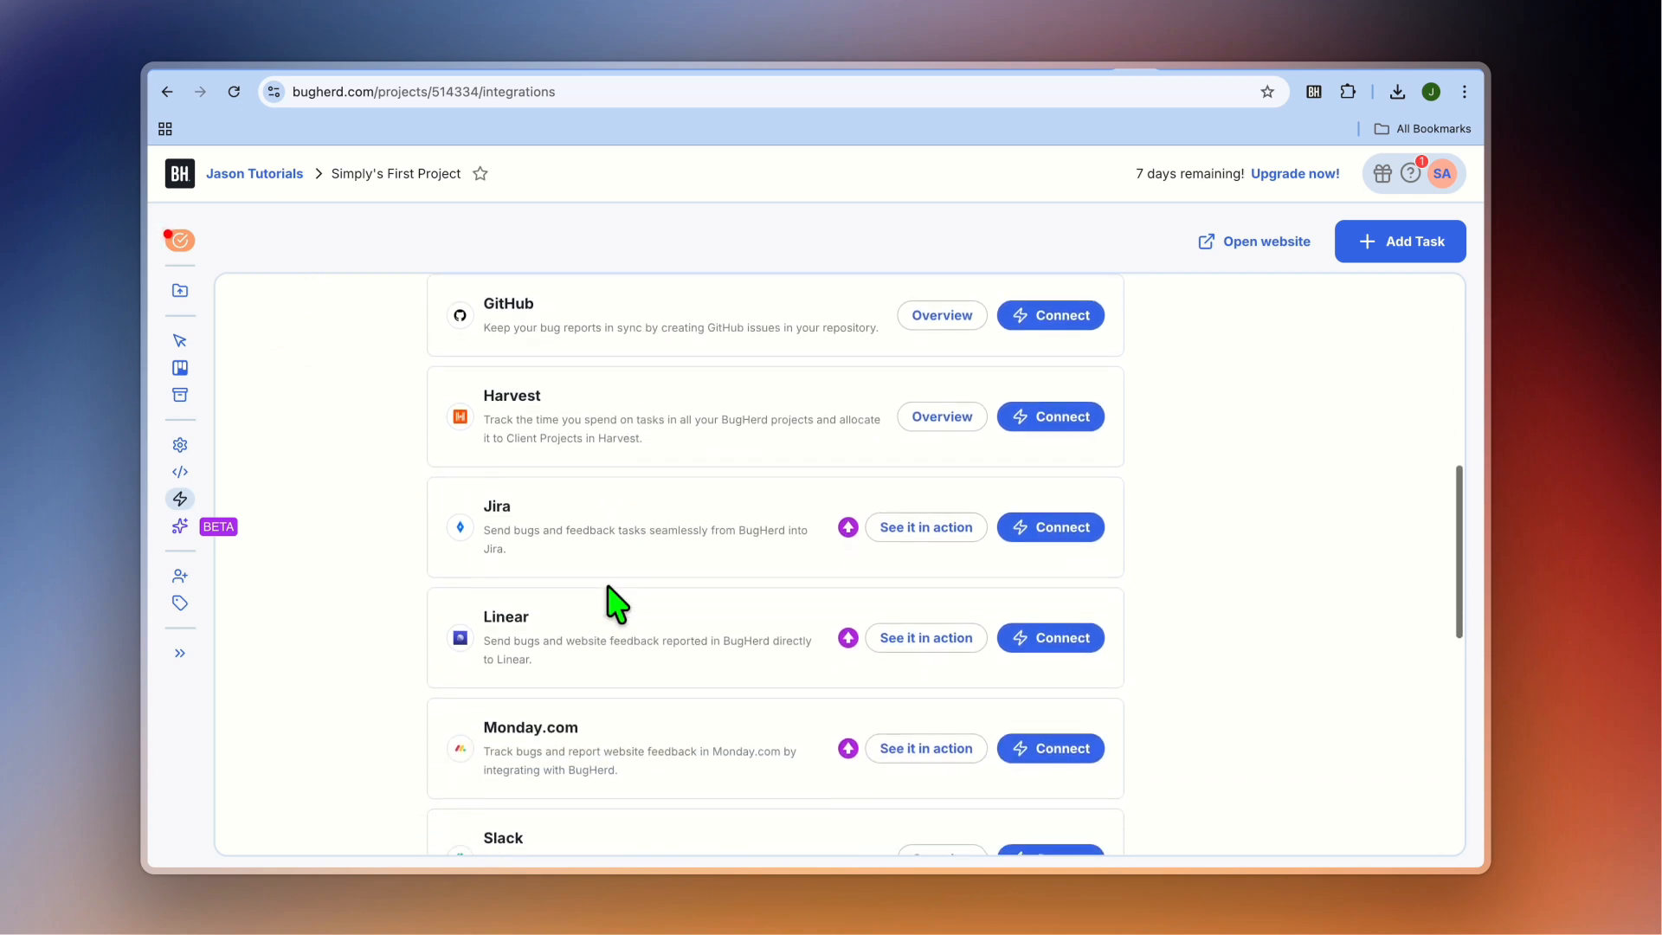
scroll(616, 603, down, 1)
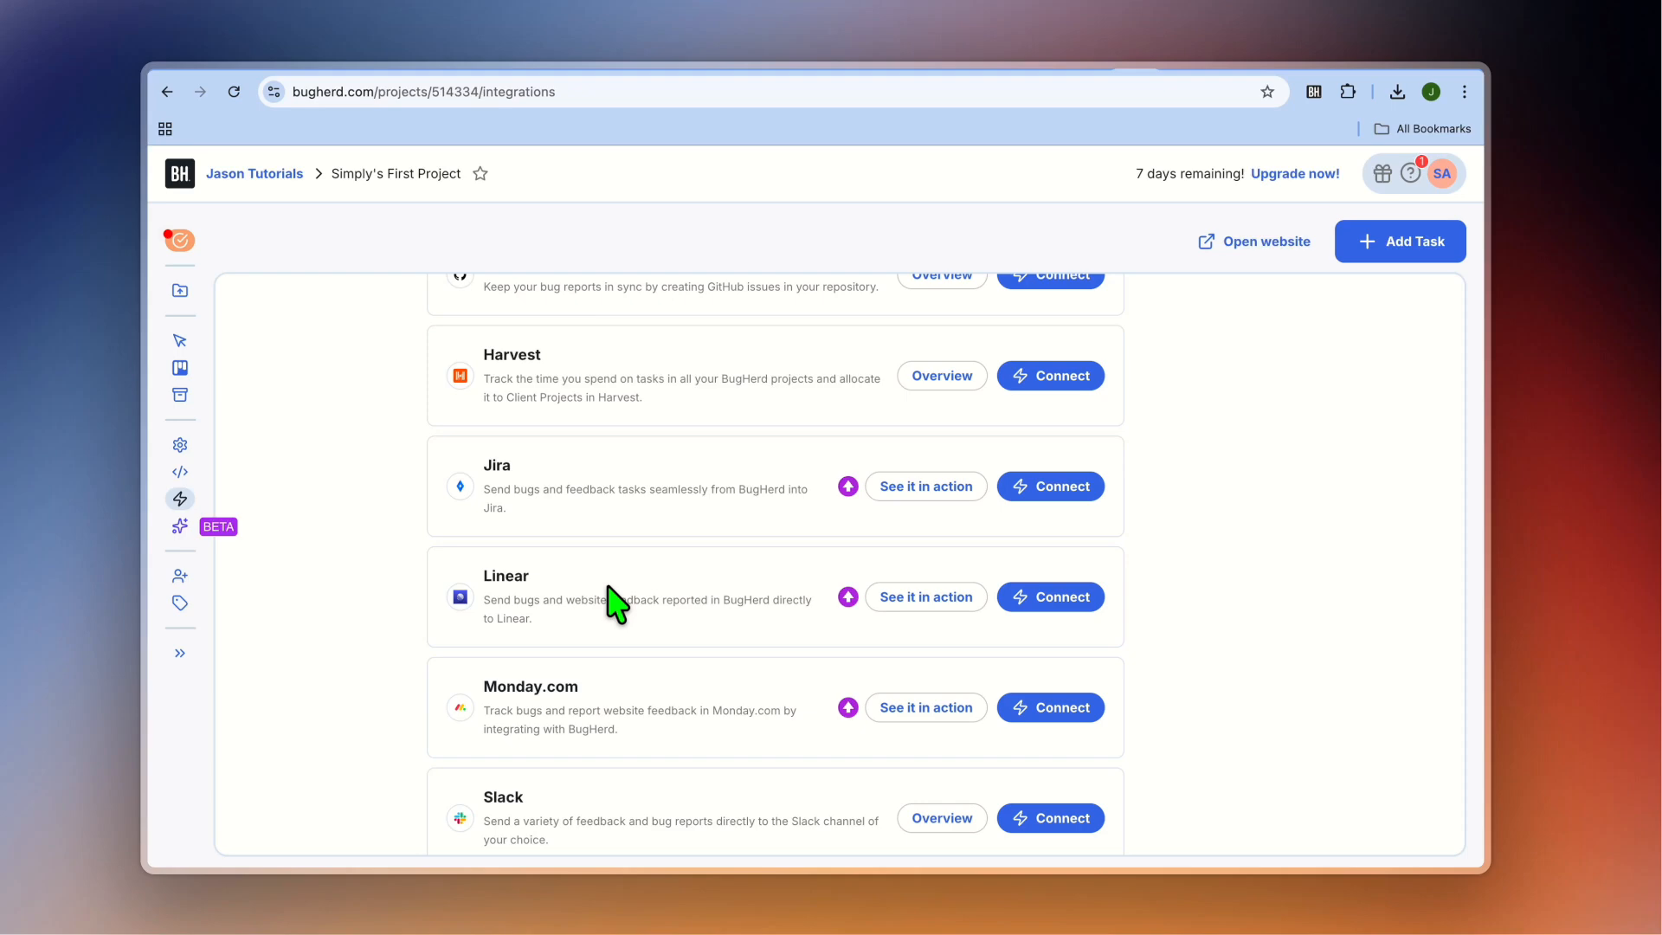
scroll(617, 603, up, 10)
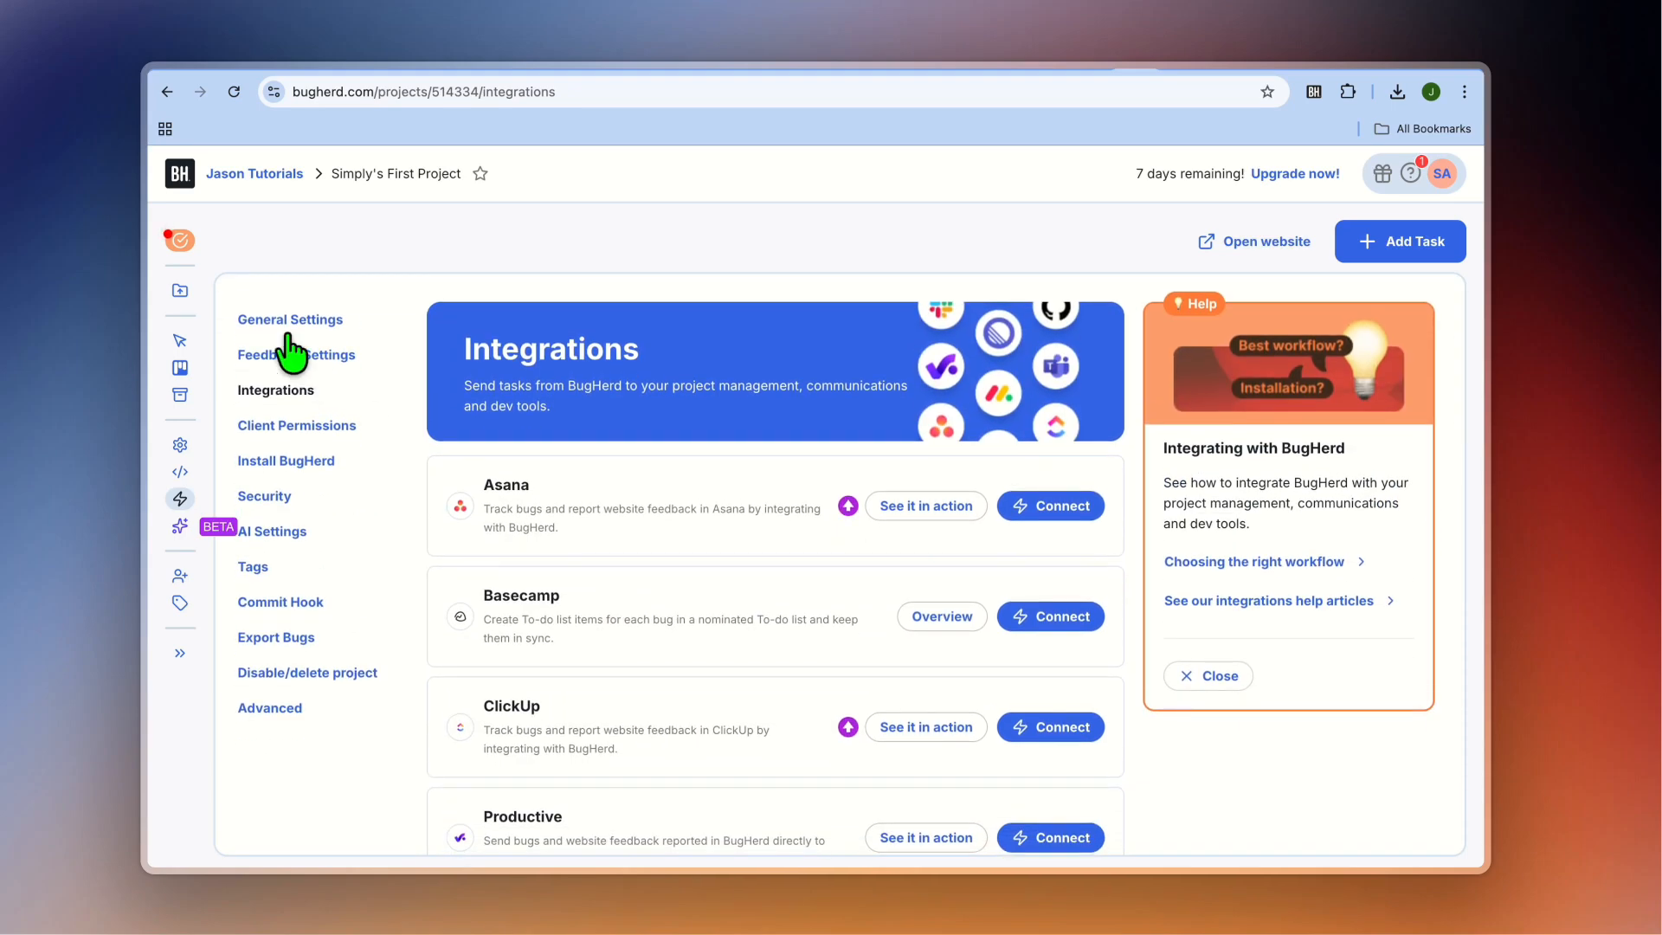
View the project's setup checklist, its websites and files, and its task board.
click(180, 240)
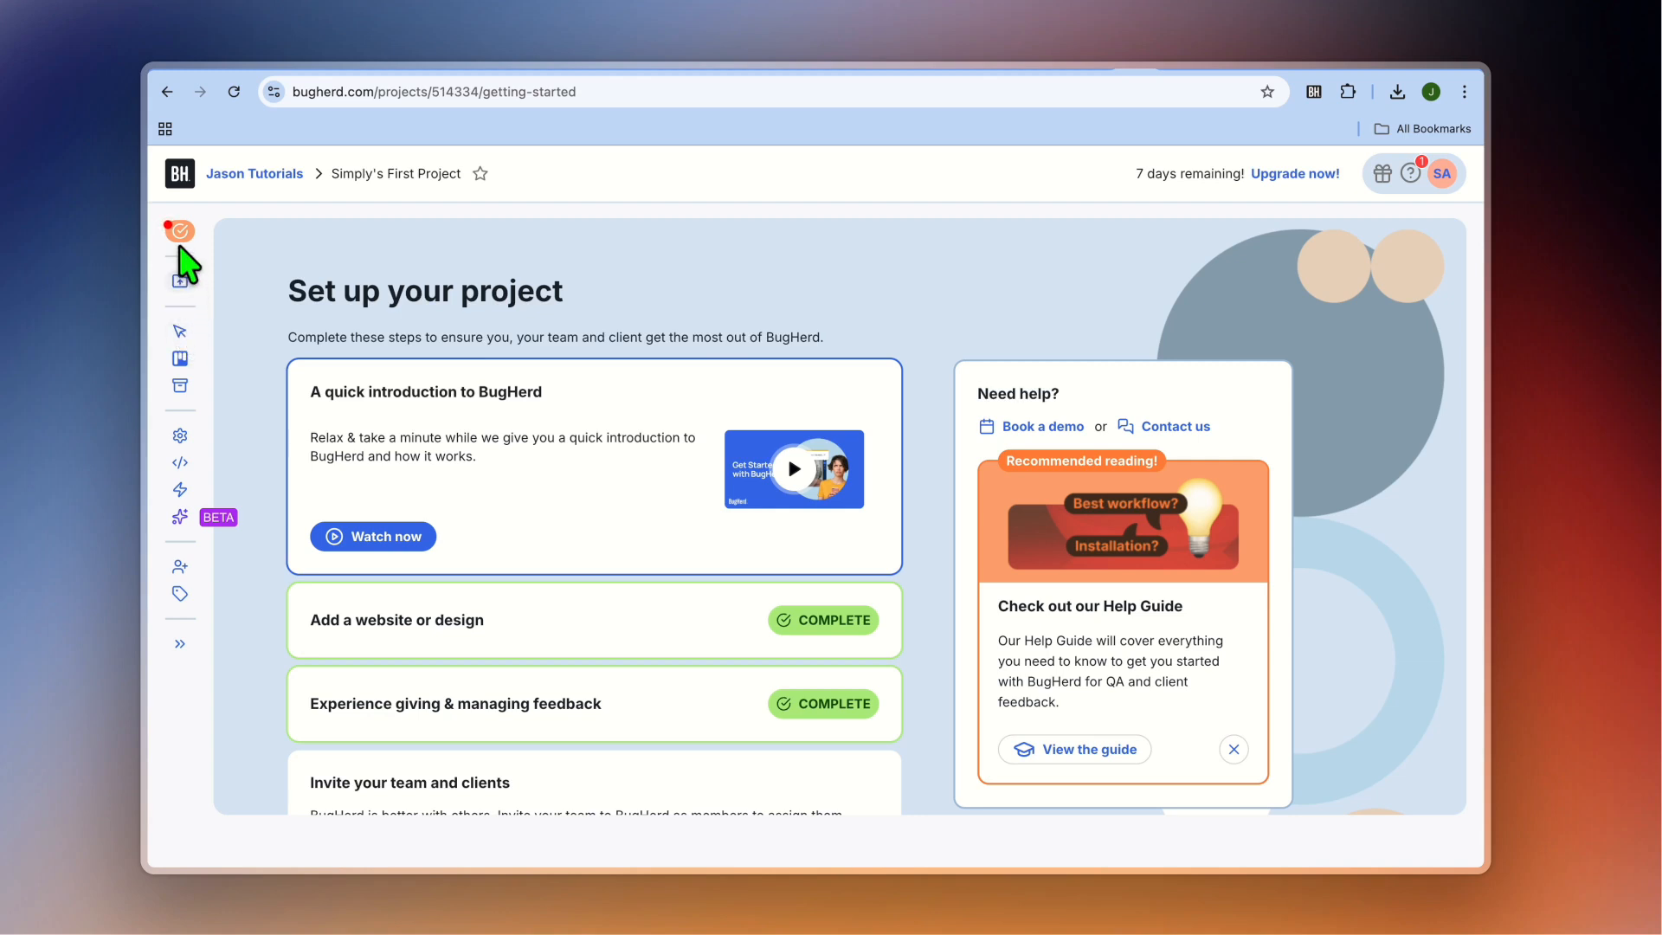
click(182, 281)
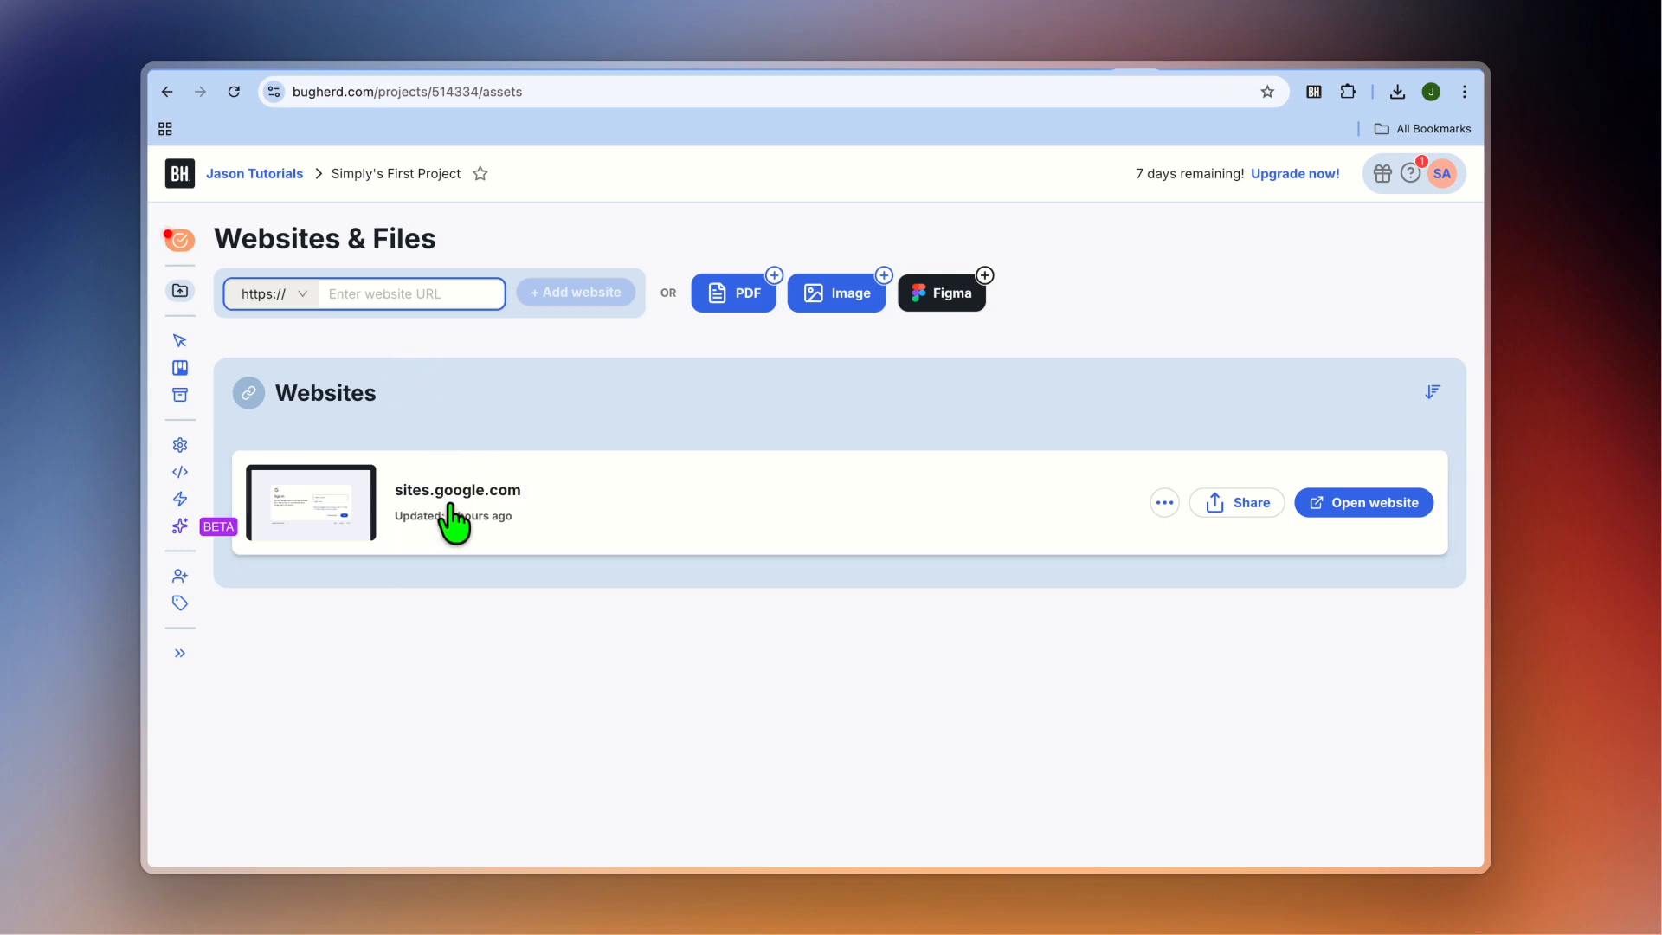
click(181, 368)
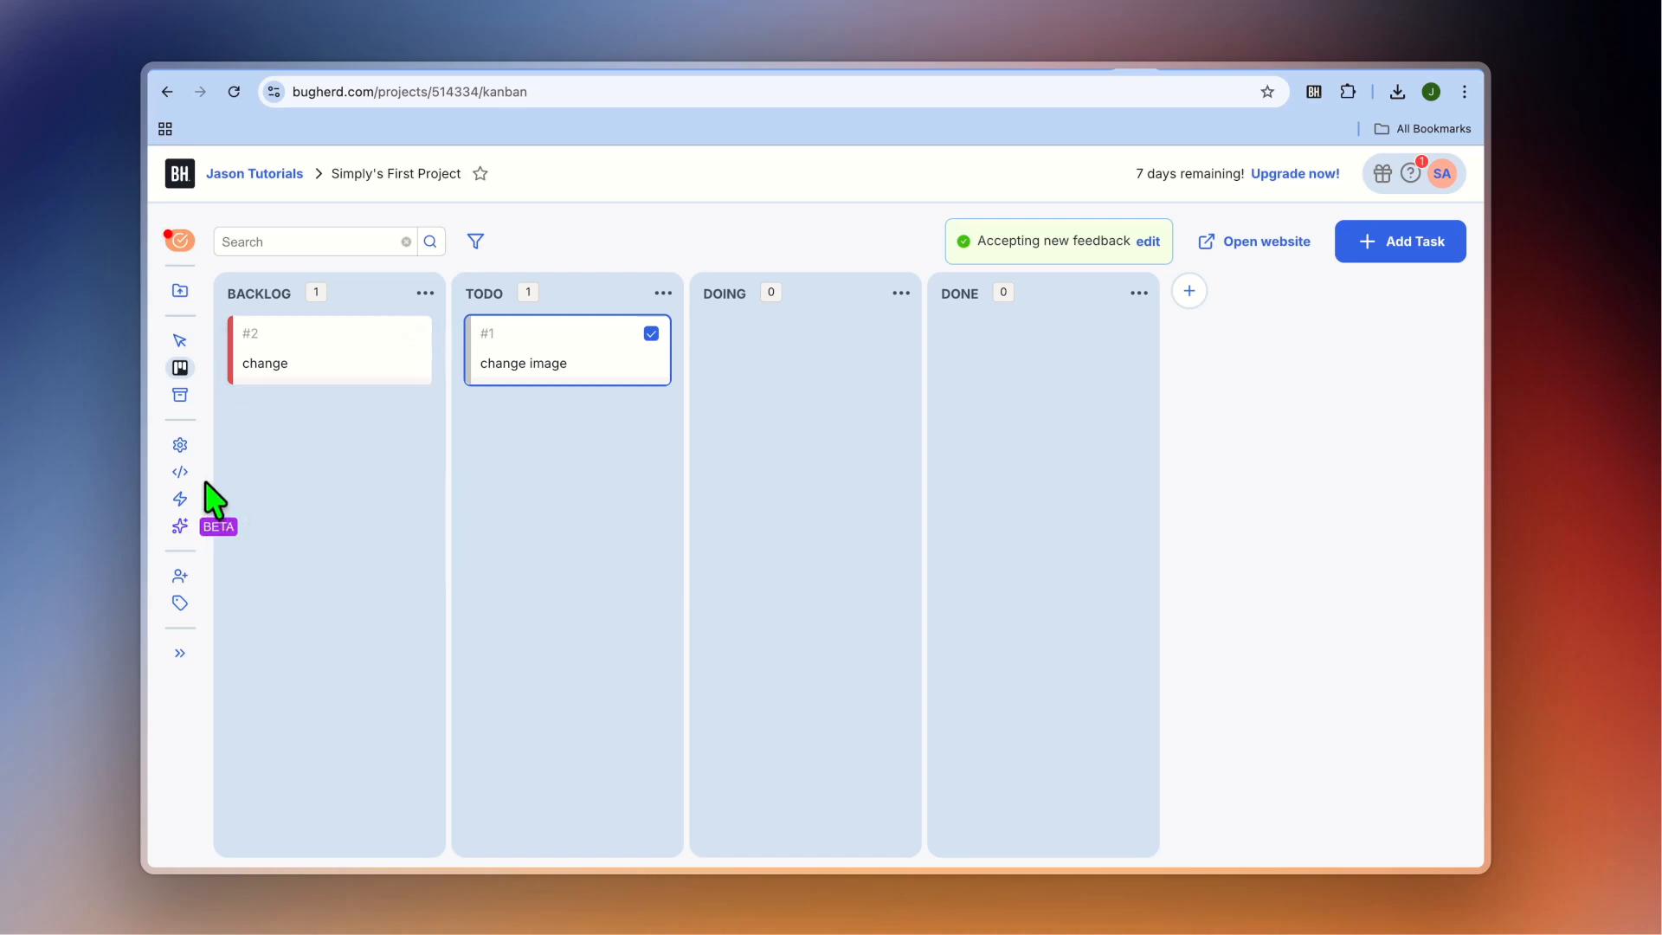
Open the project access options and display the roles available for email invitations.
click(178, 575)
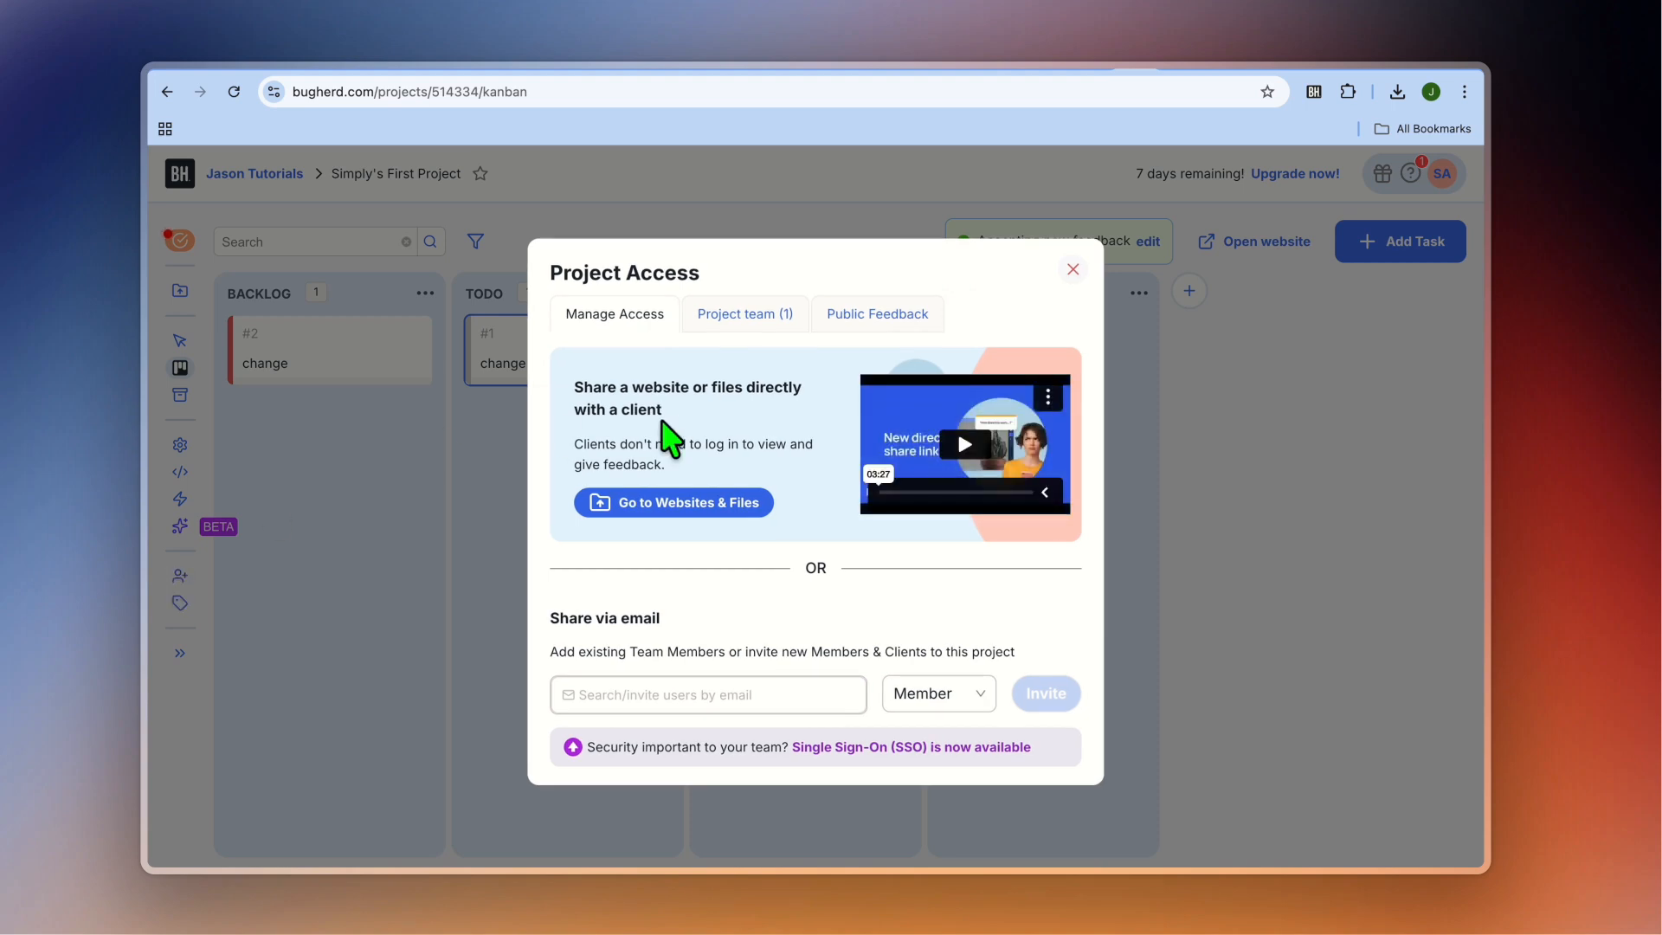
click(970, 695)
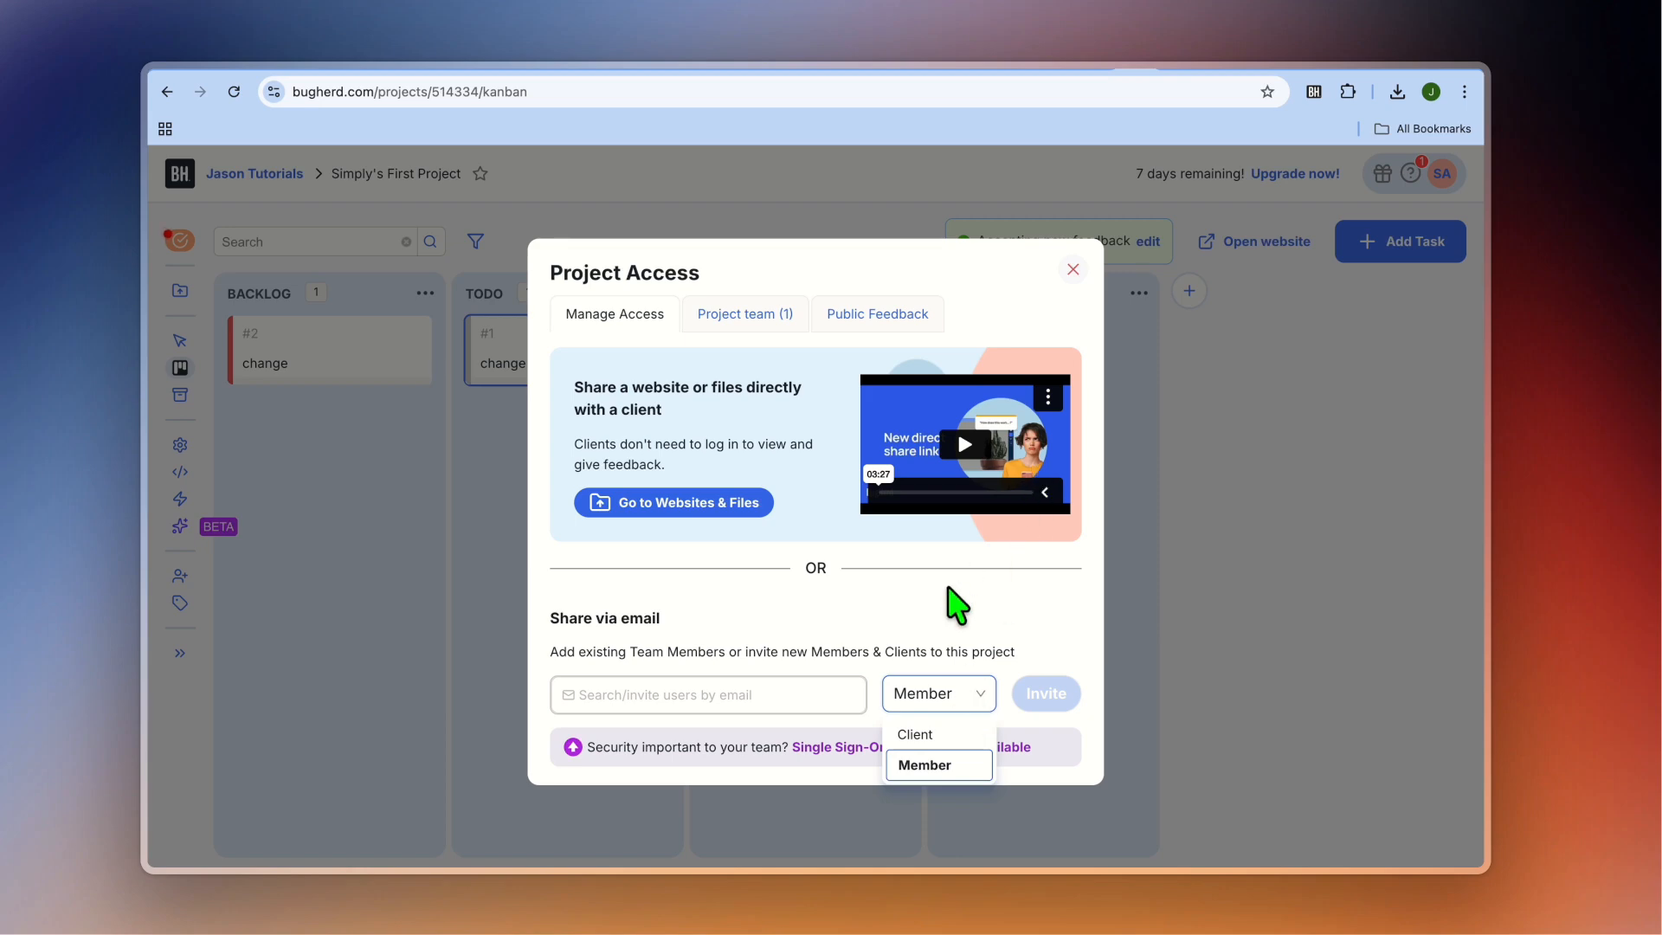
Close BugHerd's project access options, switch to the Marker.io app and dismiss its open integration dialogs.
click(1073, 270)
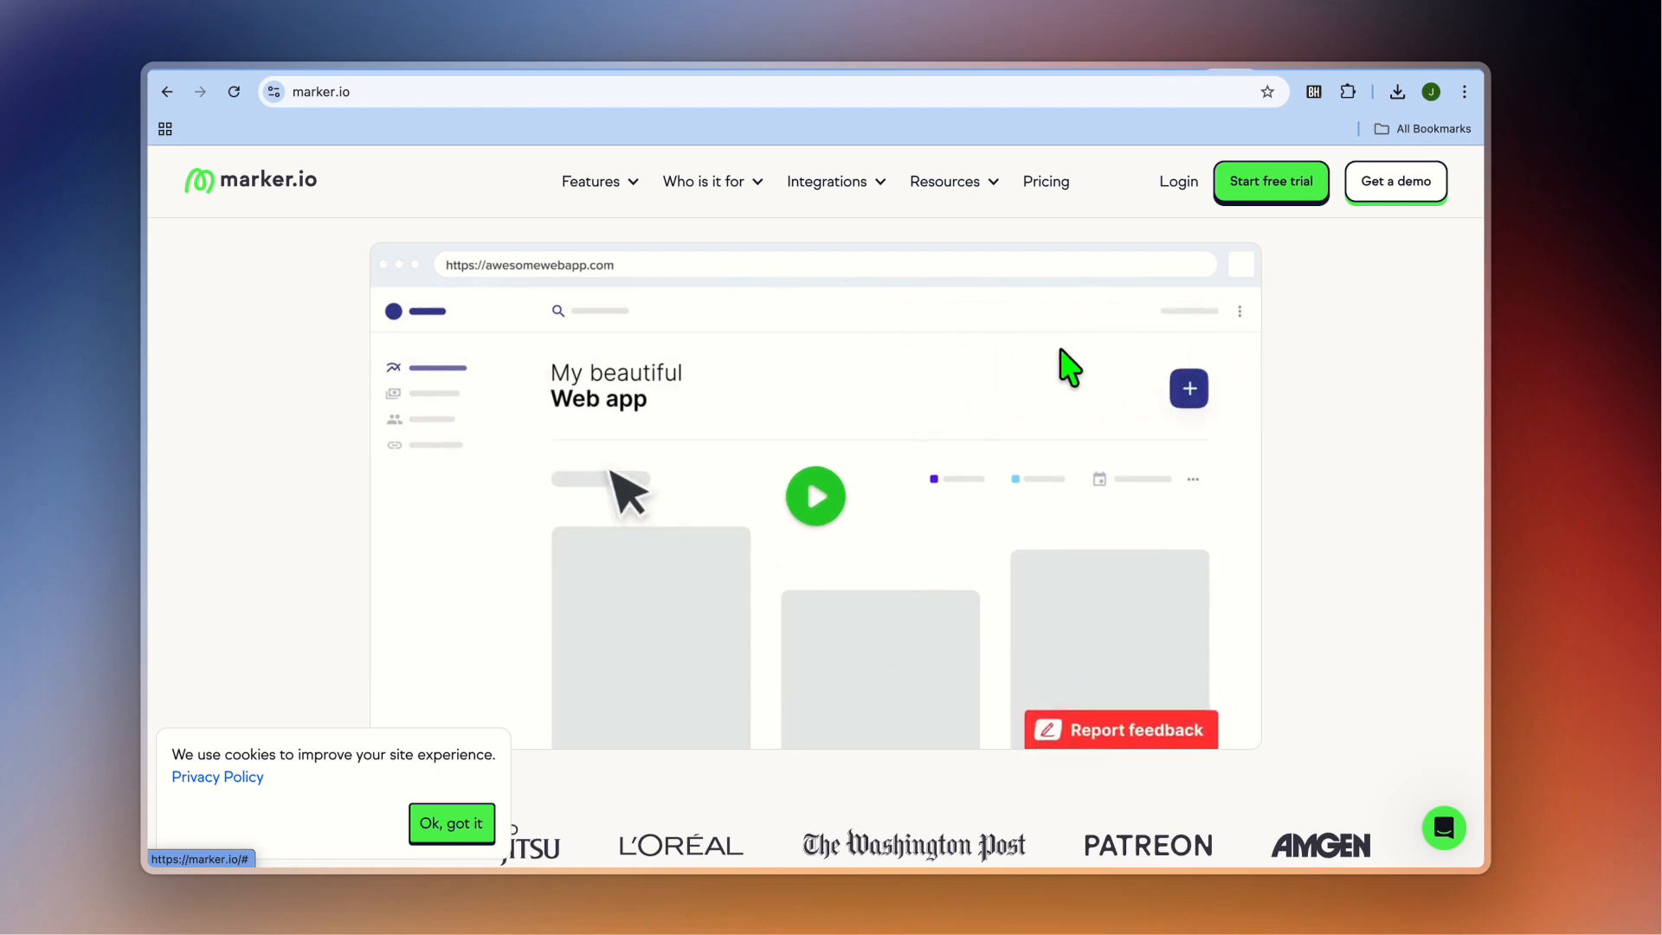
click(1265, 71)
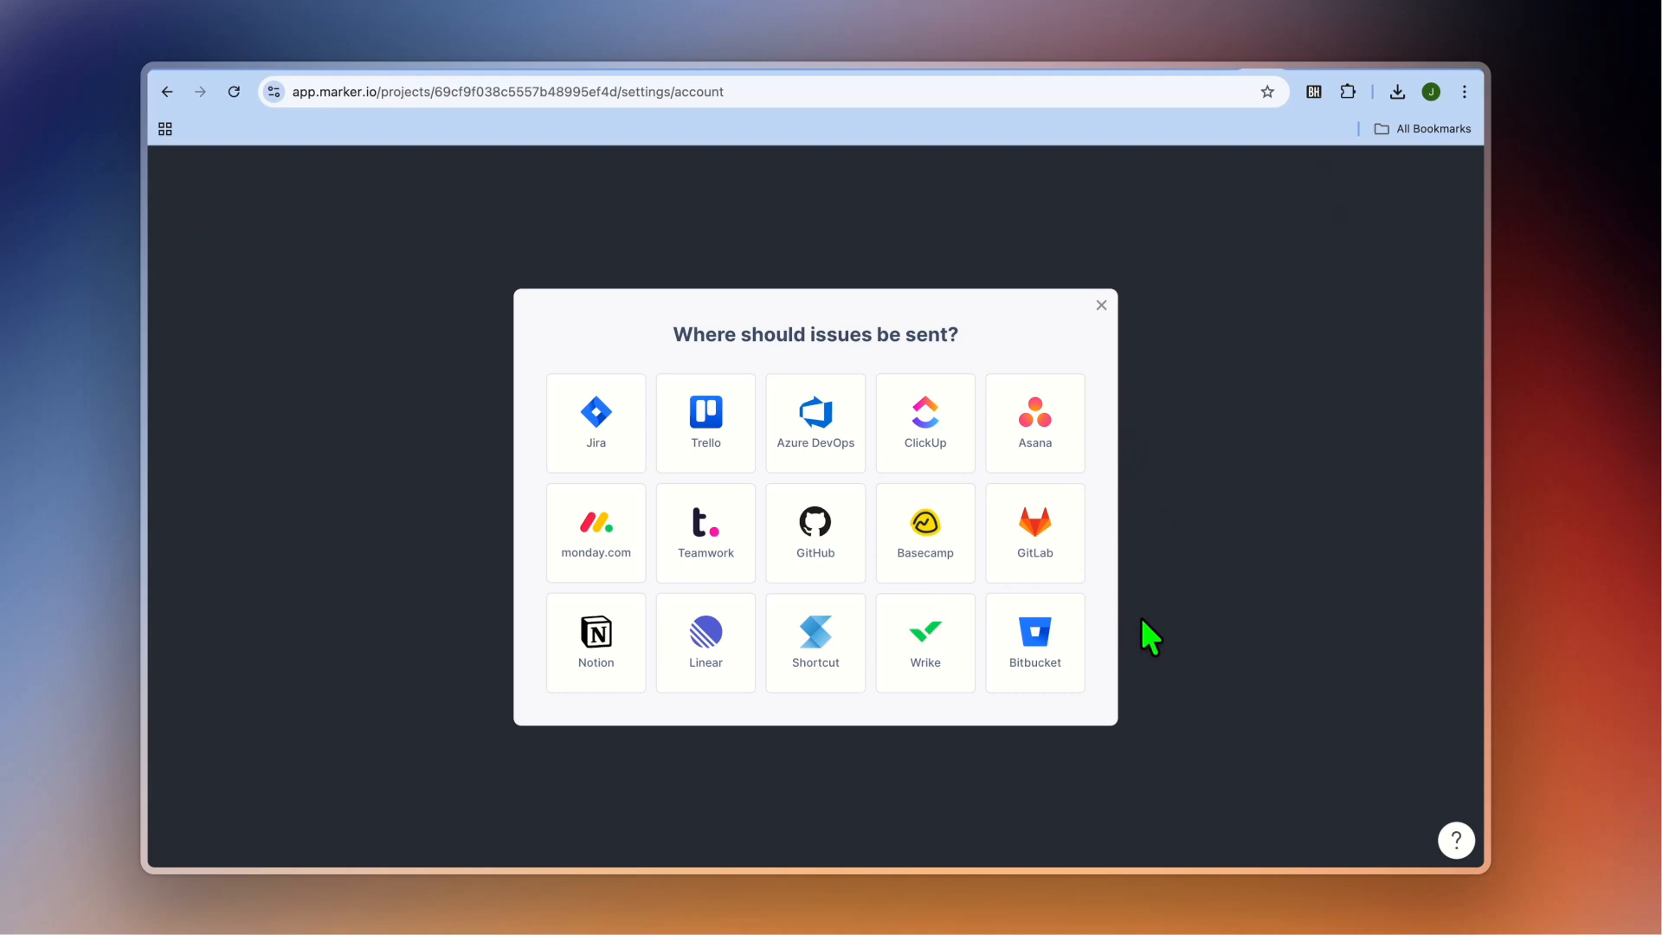
click(1175, 626)
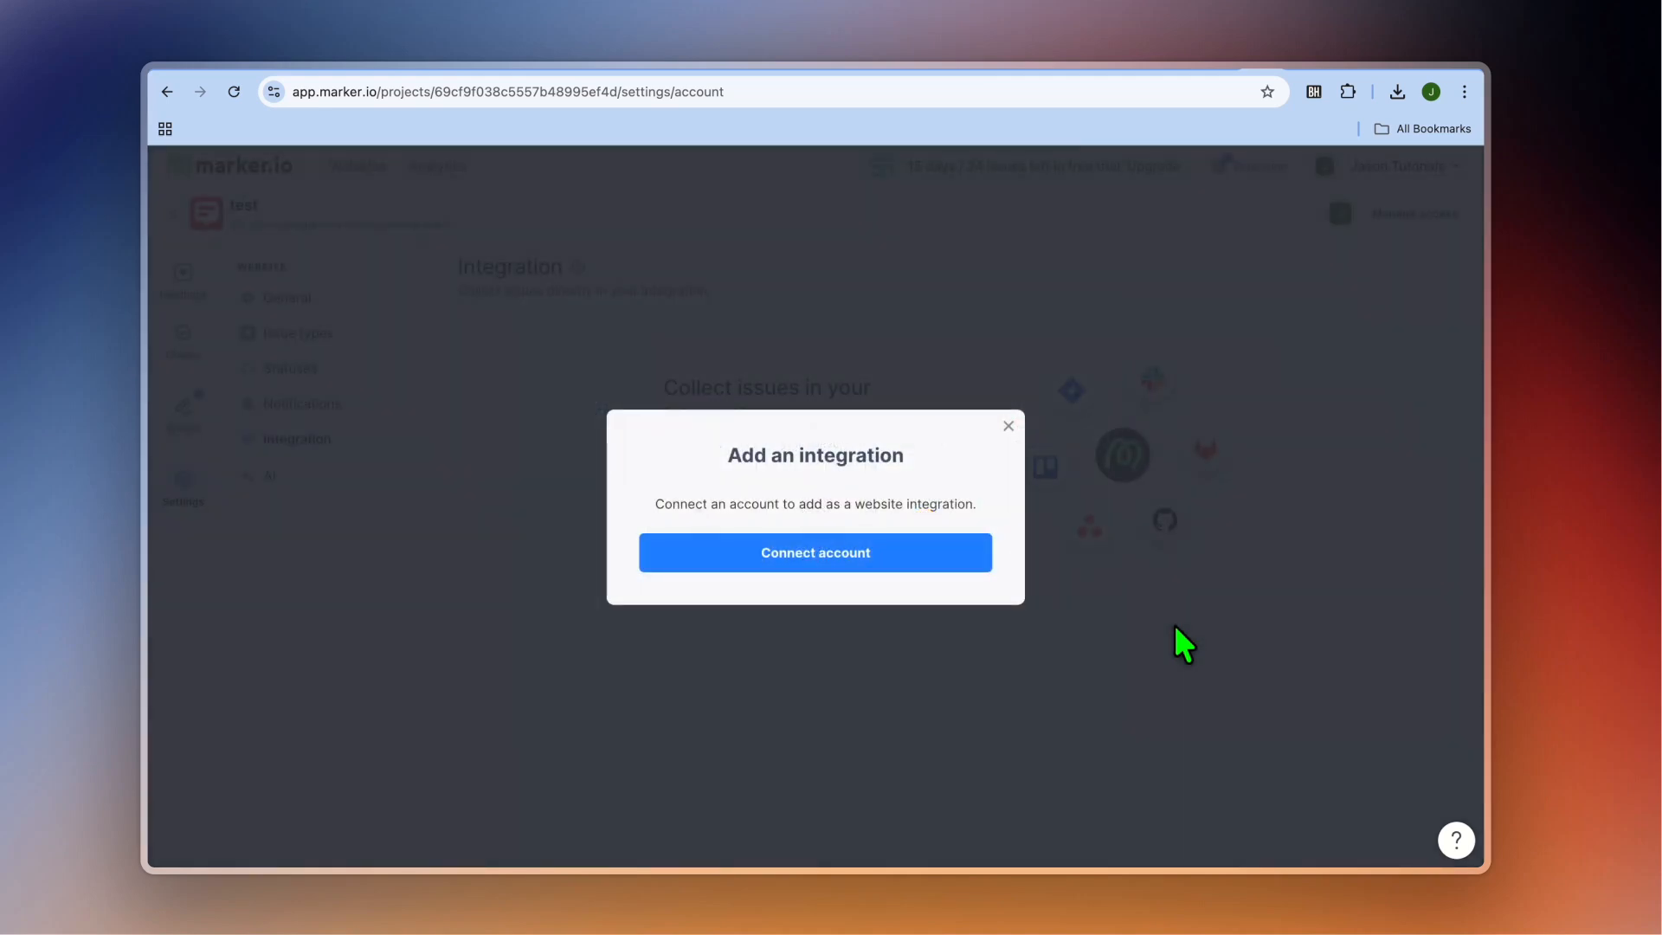
click(1012, 430)
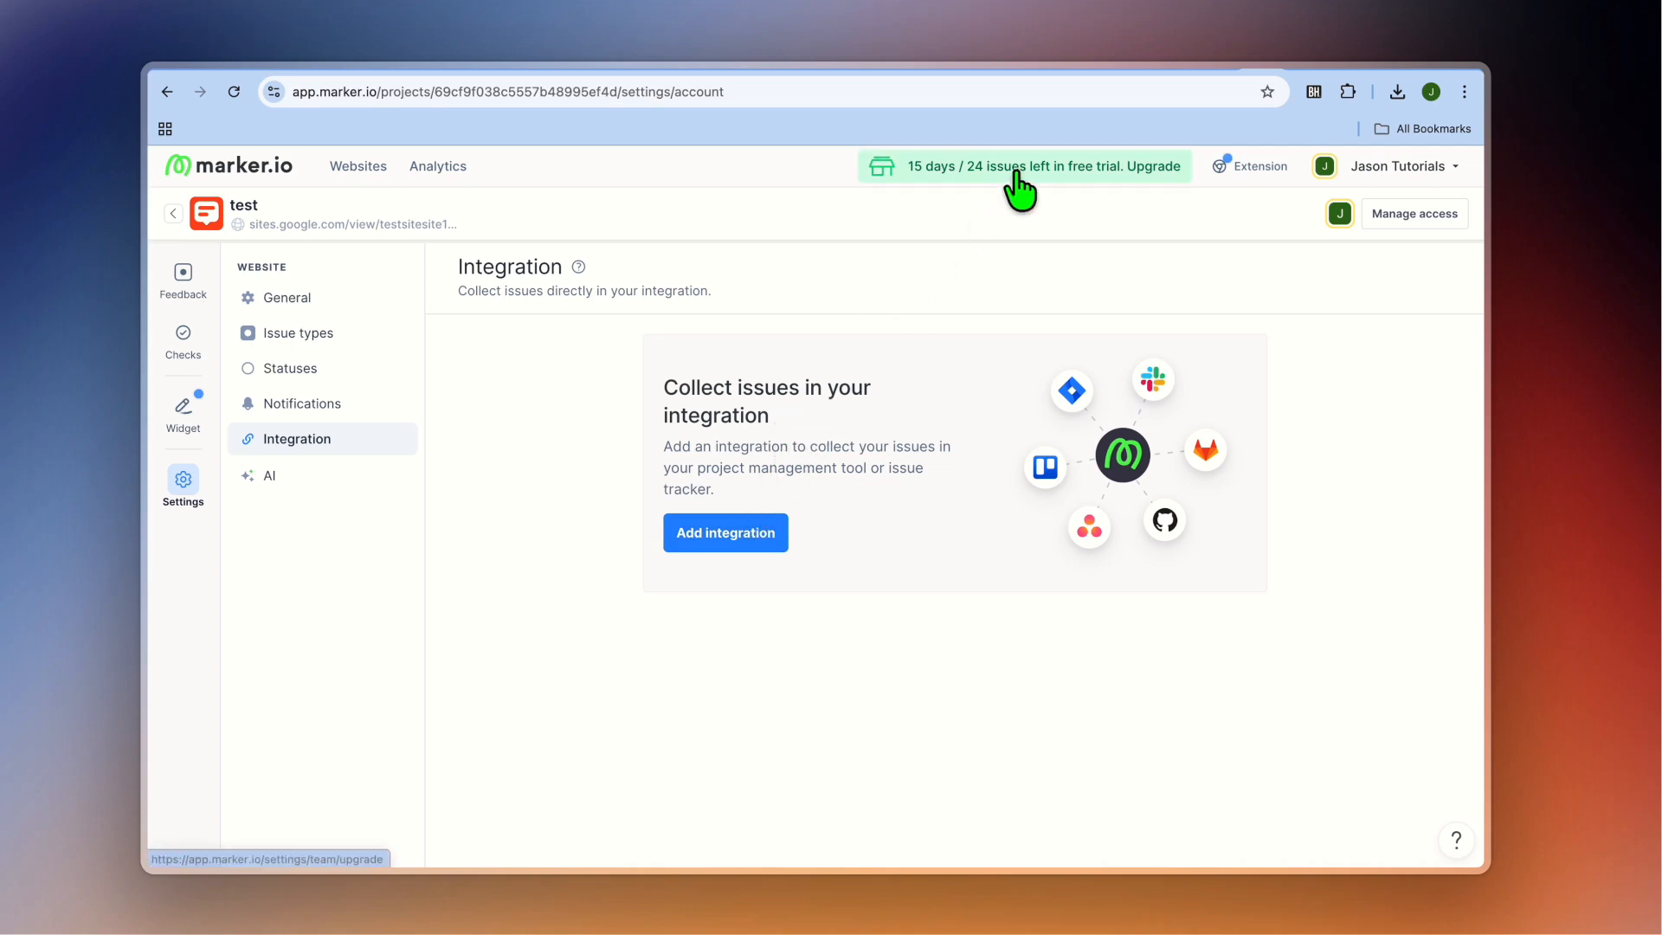
View the BugHerd project's task board and return to the integration settings of the Marker.io test website.
click(1151, 75)
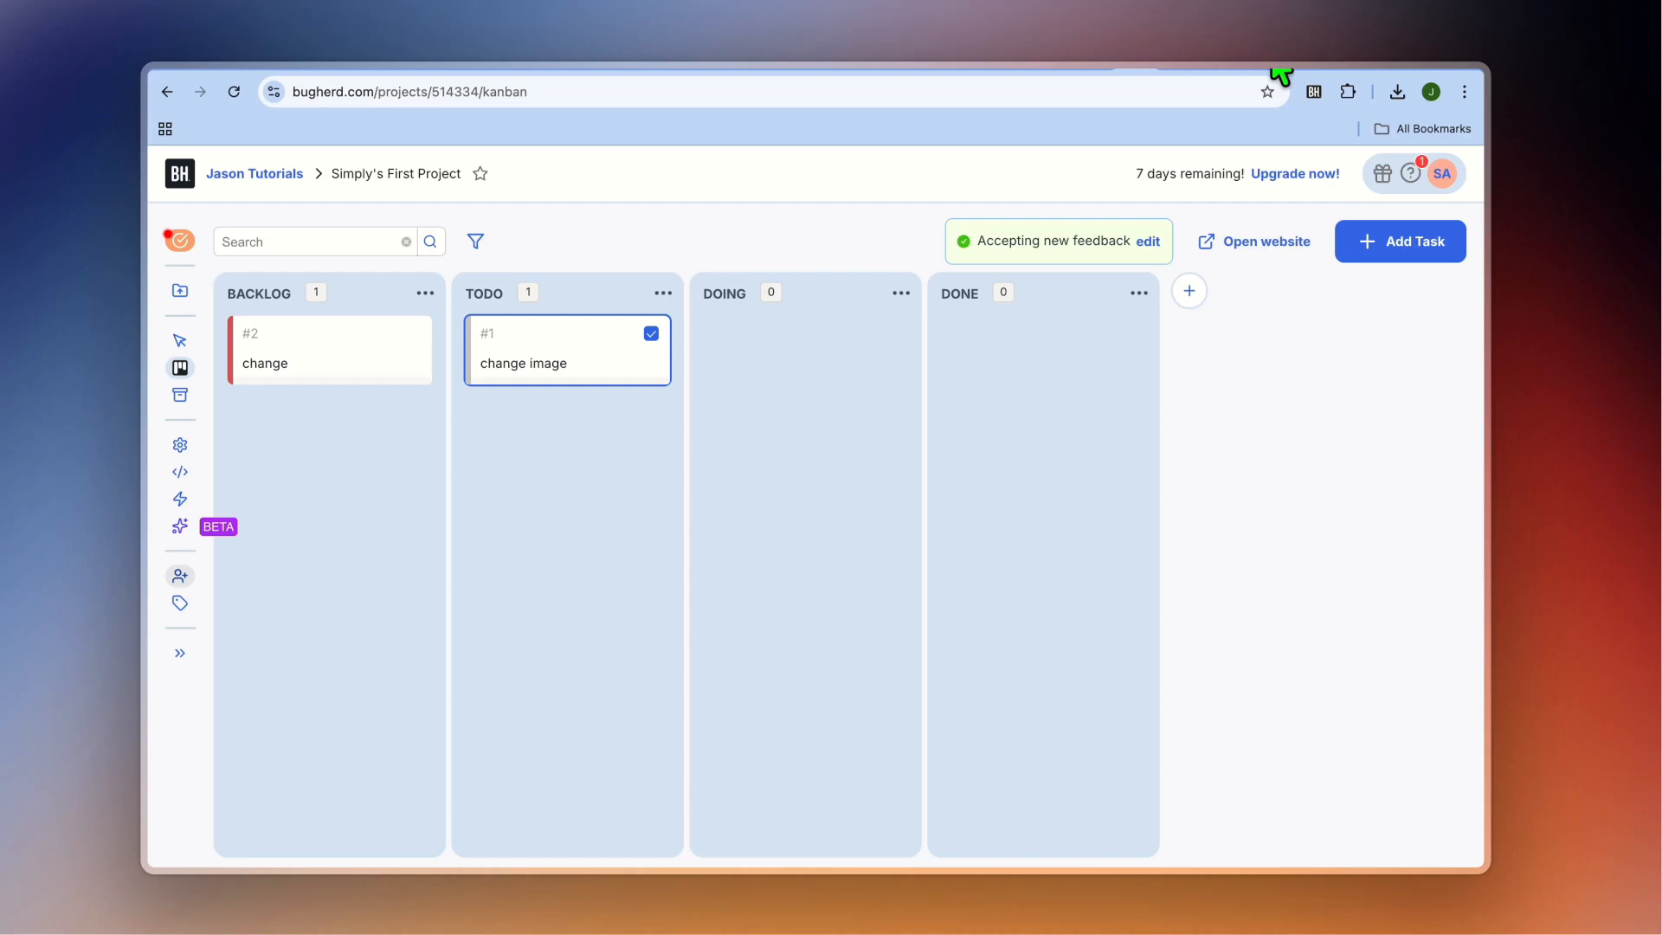
click(1266, 70)
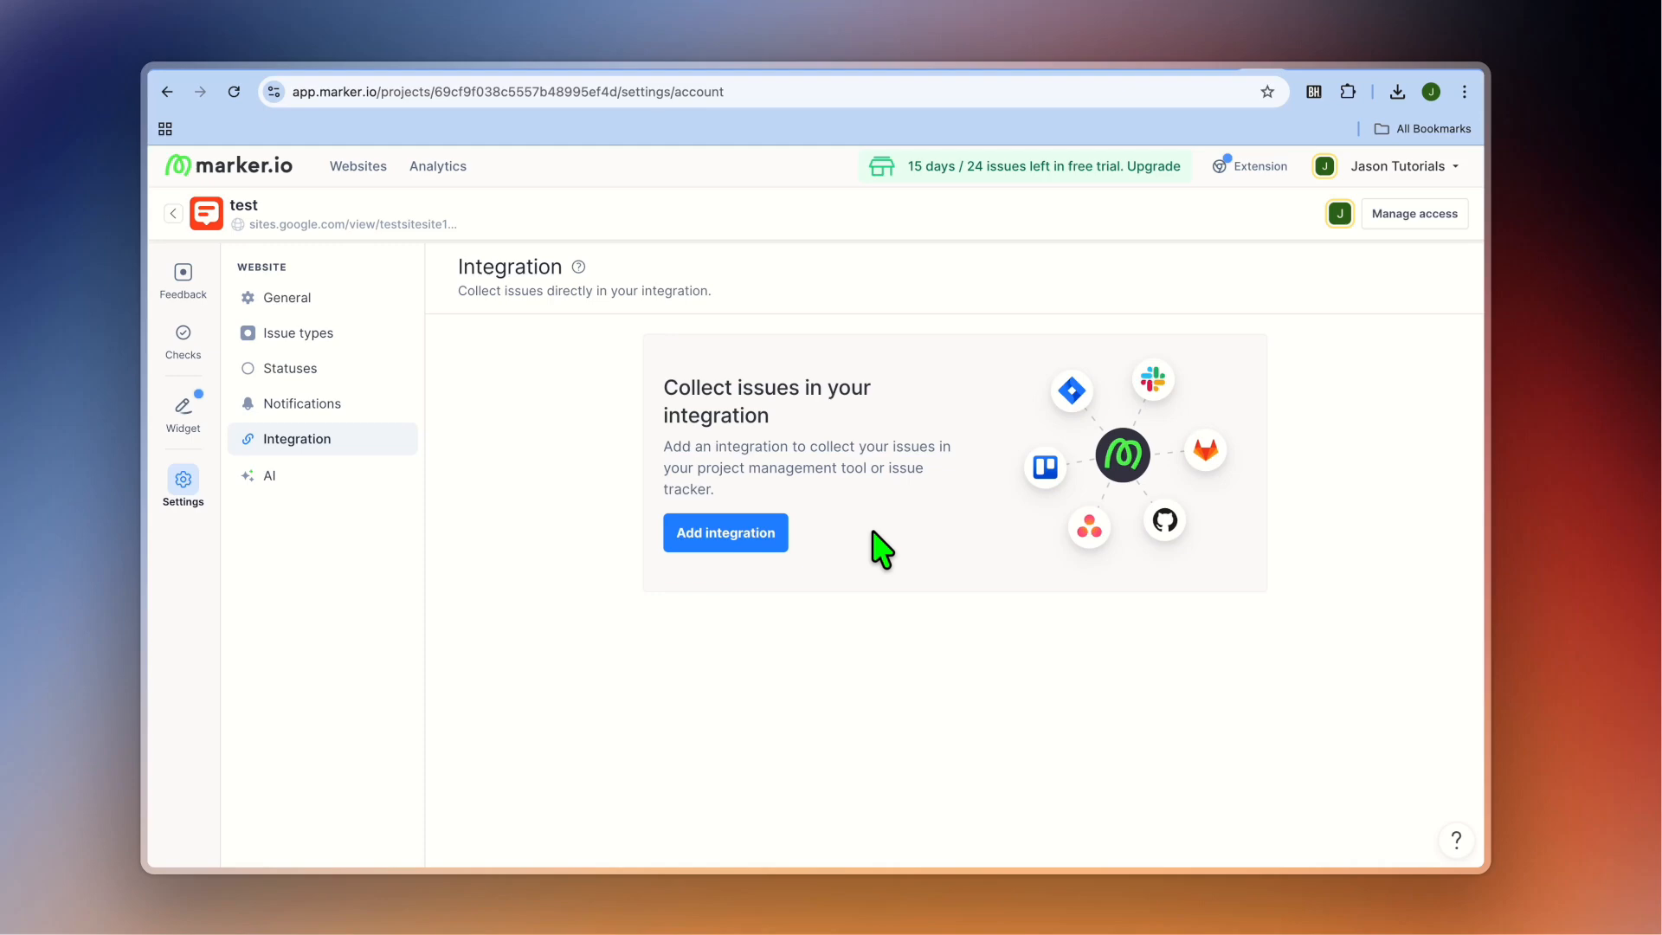
Switch to BugHerd's pricing page, display monthly billing and examine what each plan includes.
click(1201, 80)
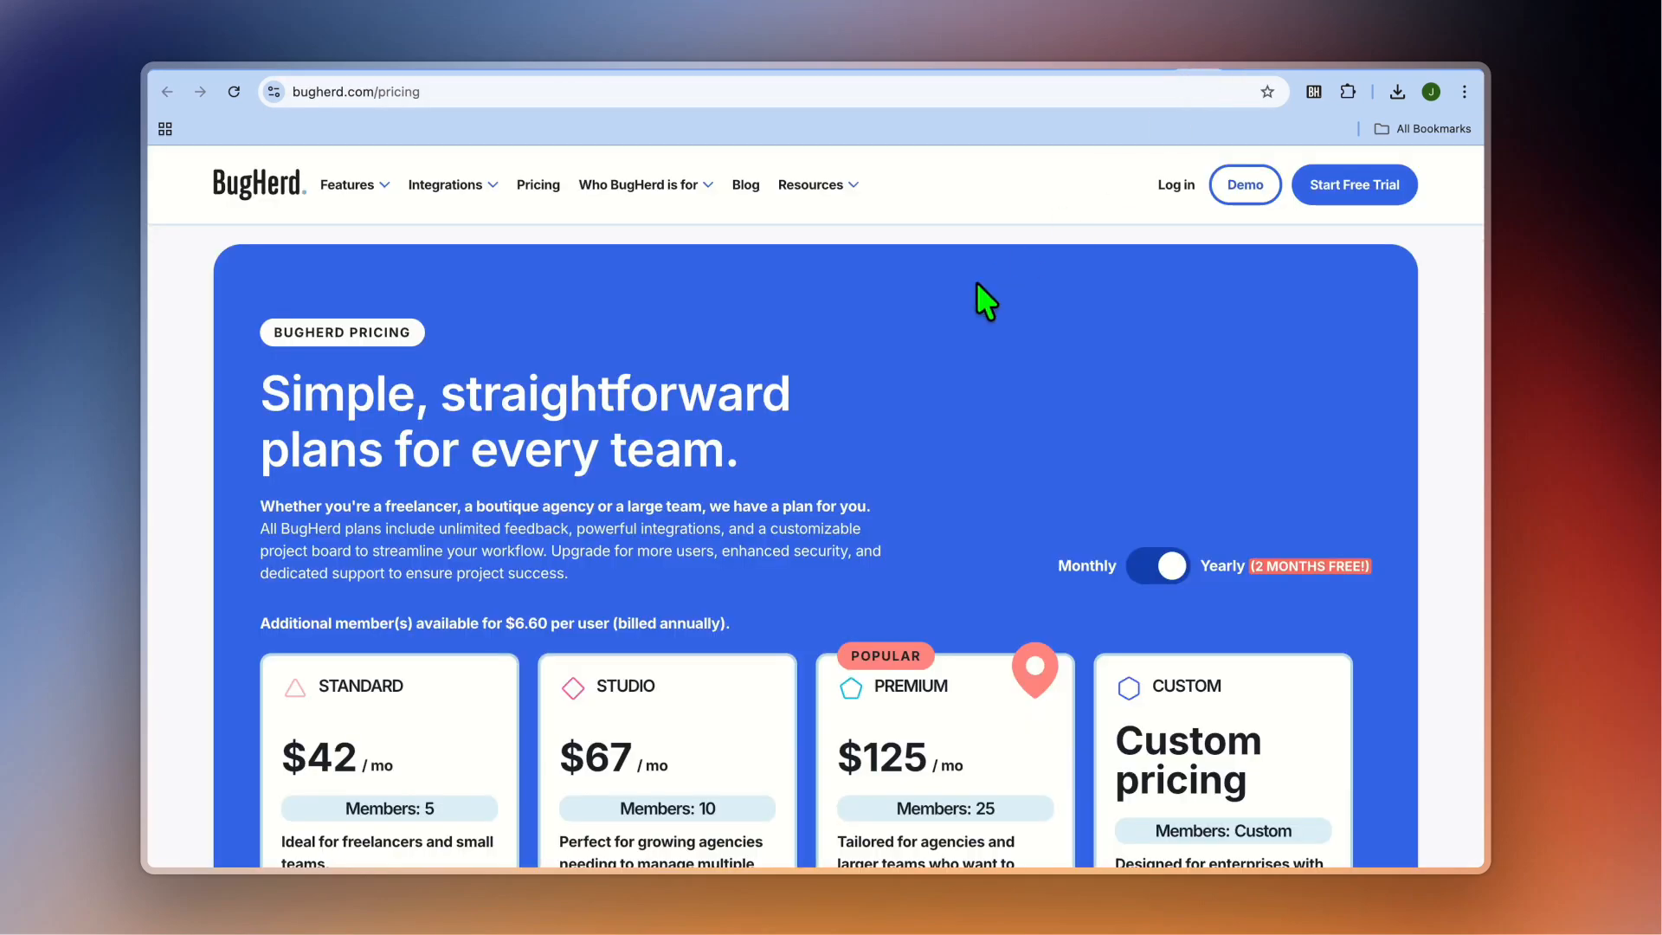
scroll(983, 296, down, 2)
click(1142, 436)
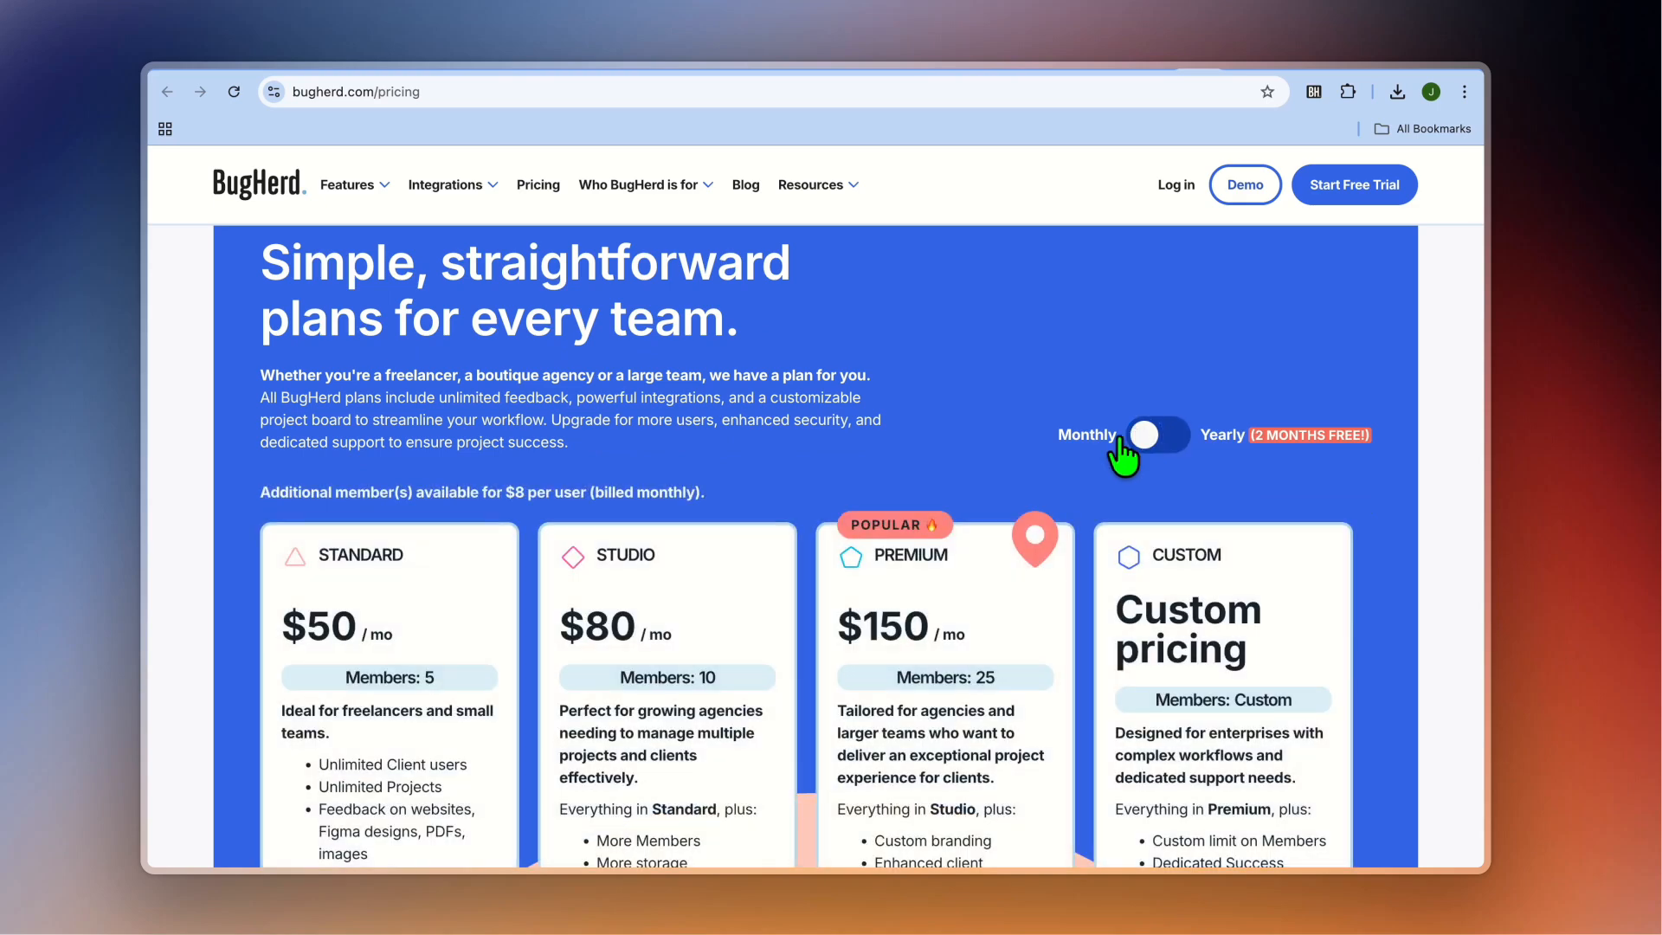
scroll(985, 461, down, 2)
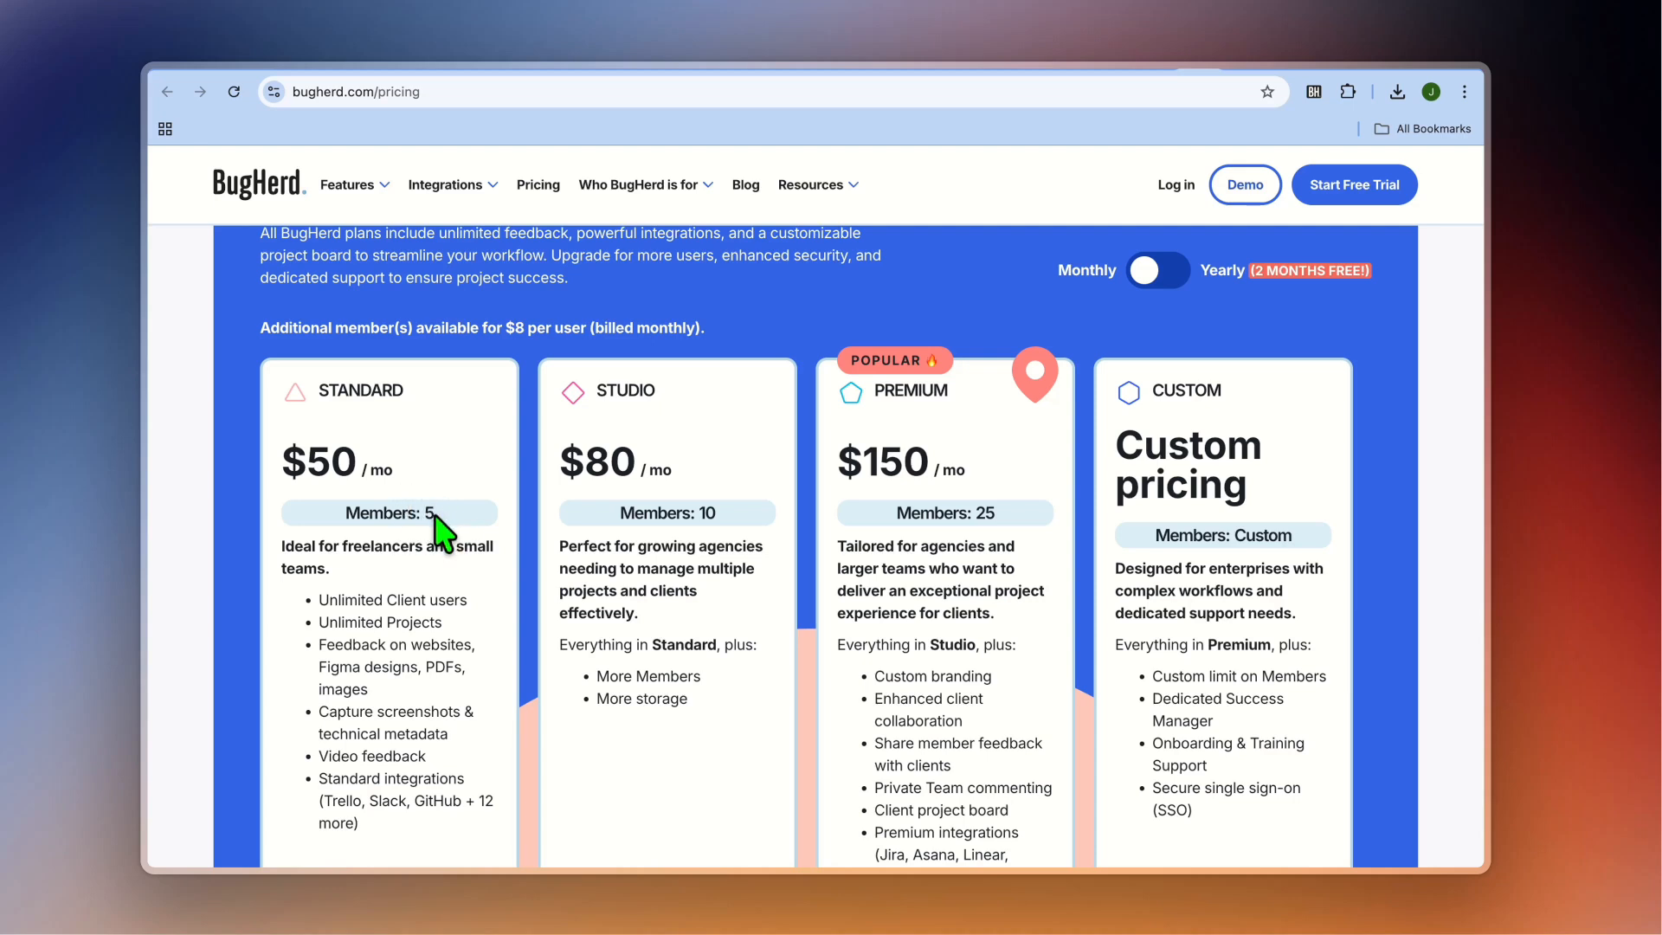
scroll(434, 520, down, 2)
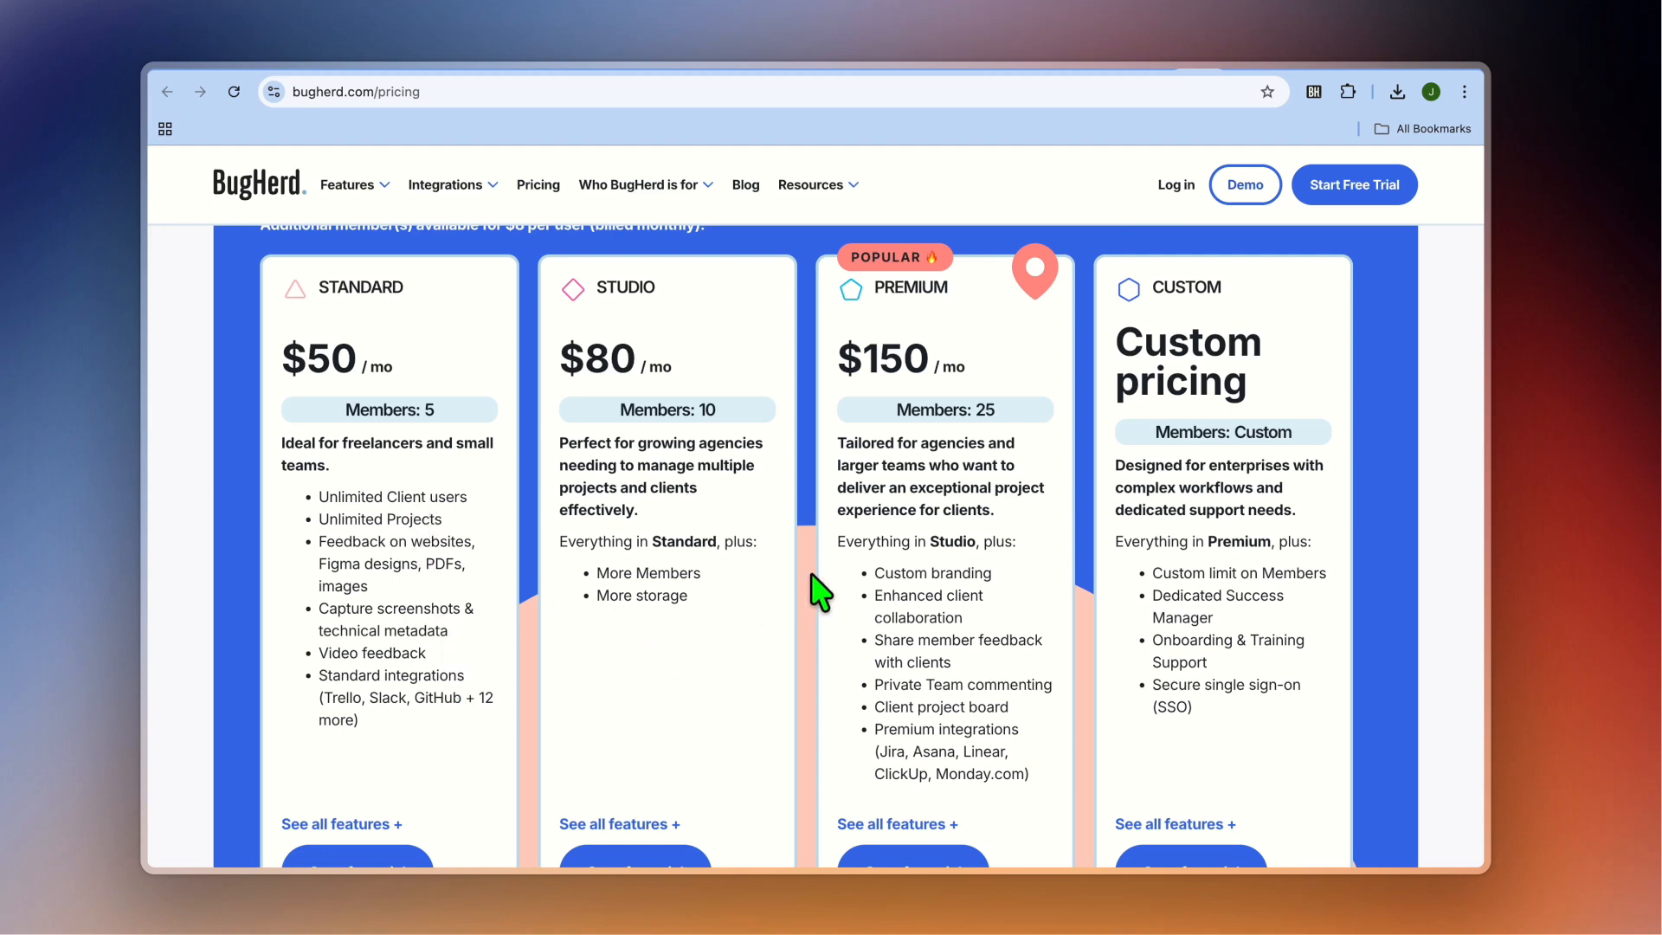
Switch to Marker.io's pricing page and examine its plans, including the Starter plan's seat and active website allowances.
click(1326, 72)
scroll(900, 546, up, 3)
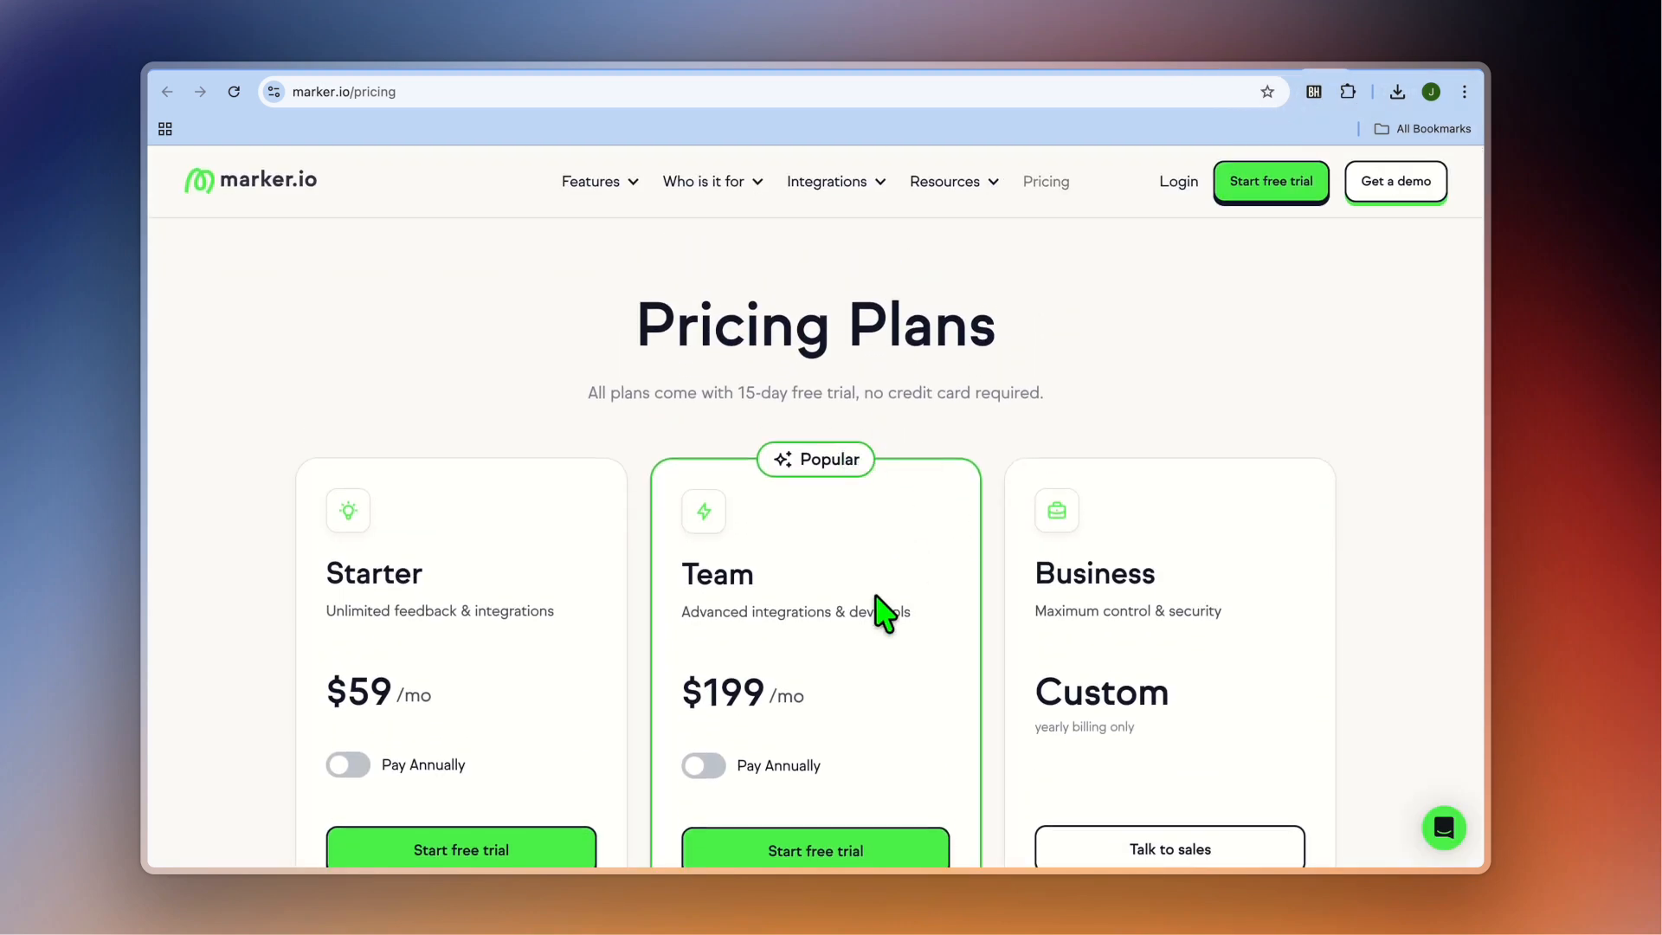
scroll(883, 615, down, 5)
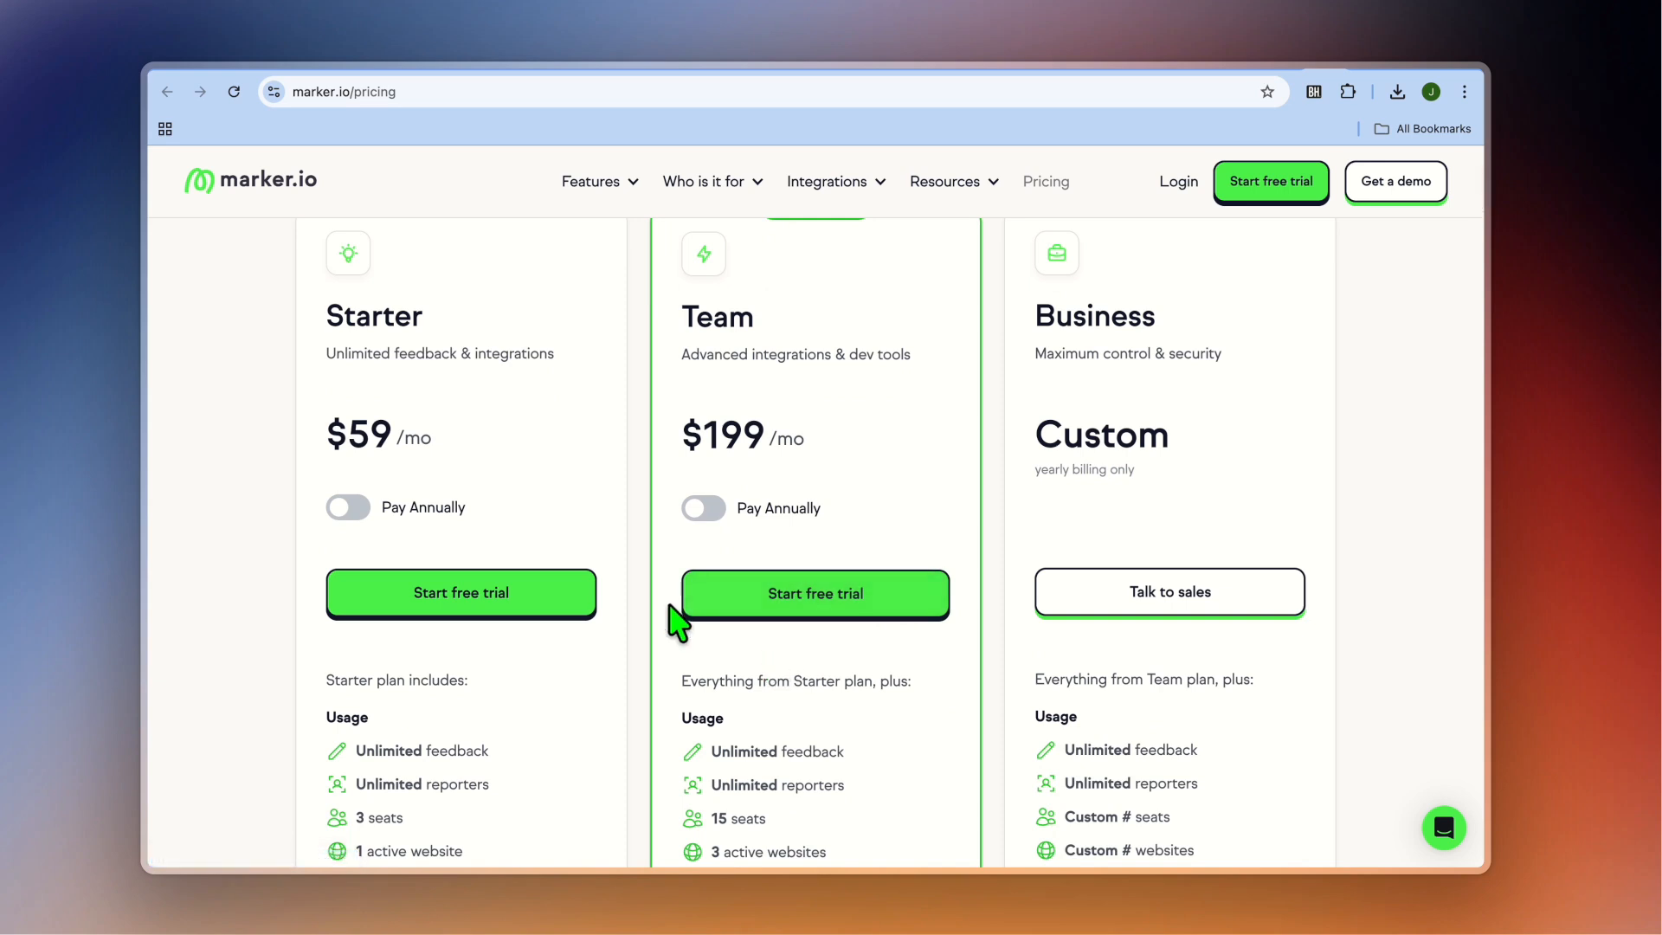
scroll(499, 640, down, 4)
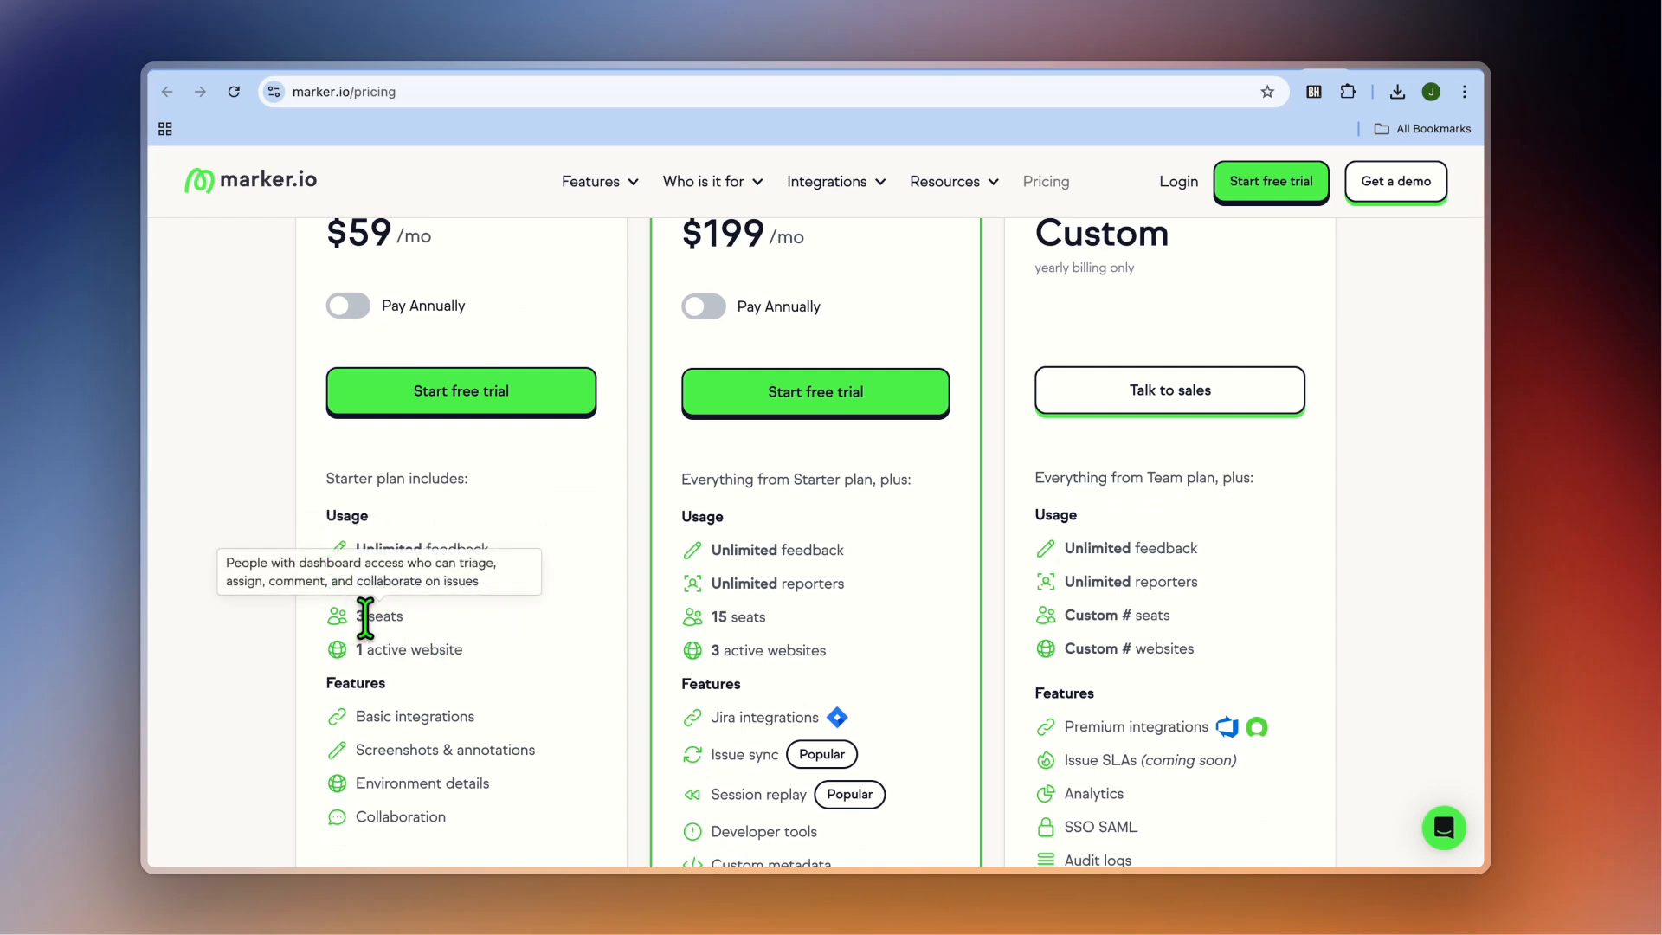
drag(405, 616, 360, 616)
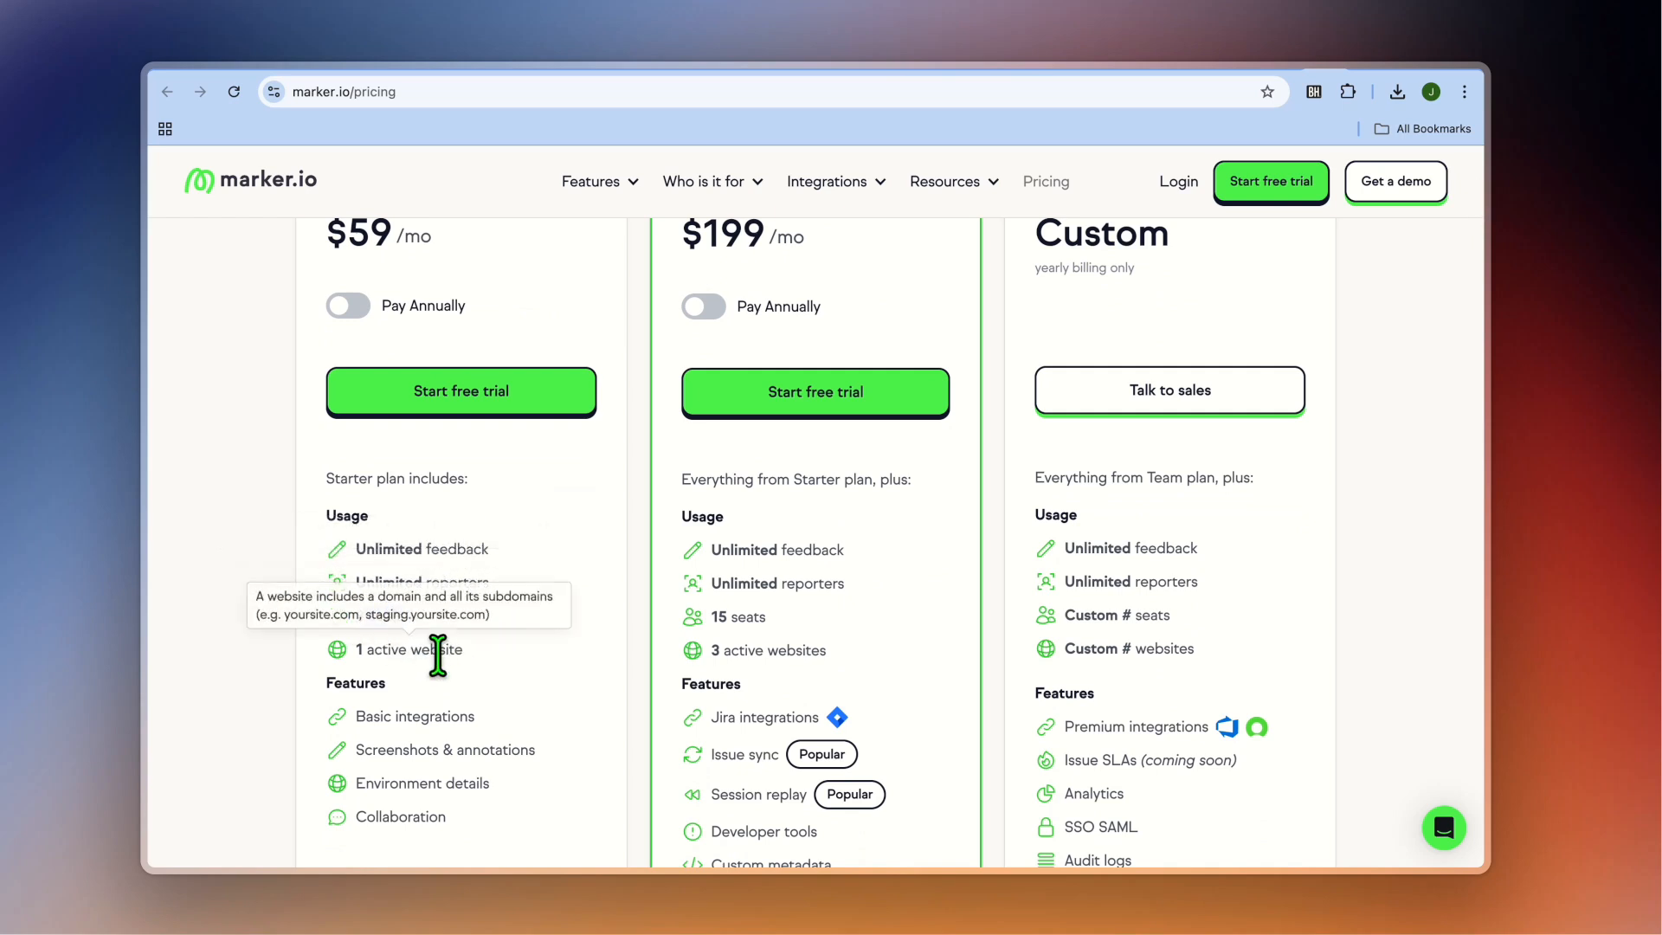
mouse_move(429, 655)
mouse_move(463, 588)
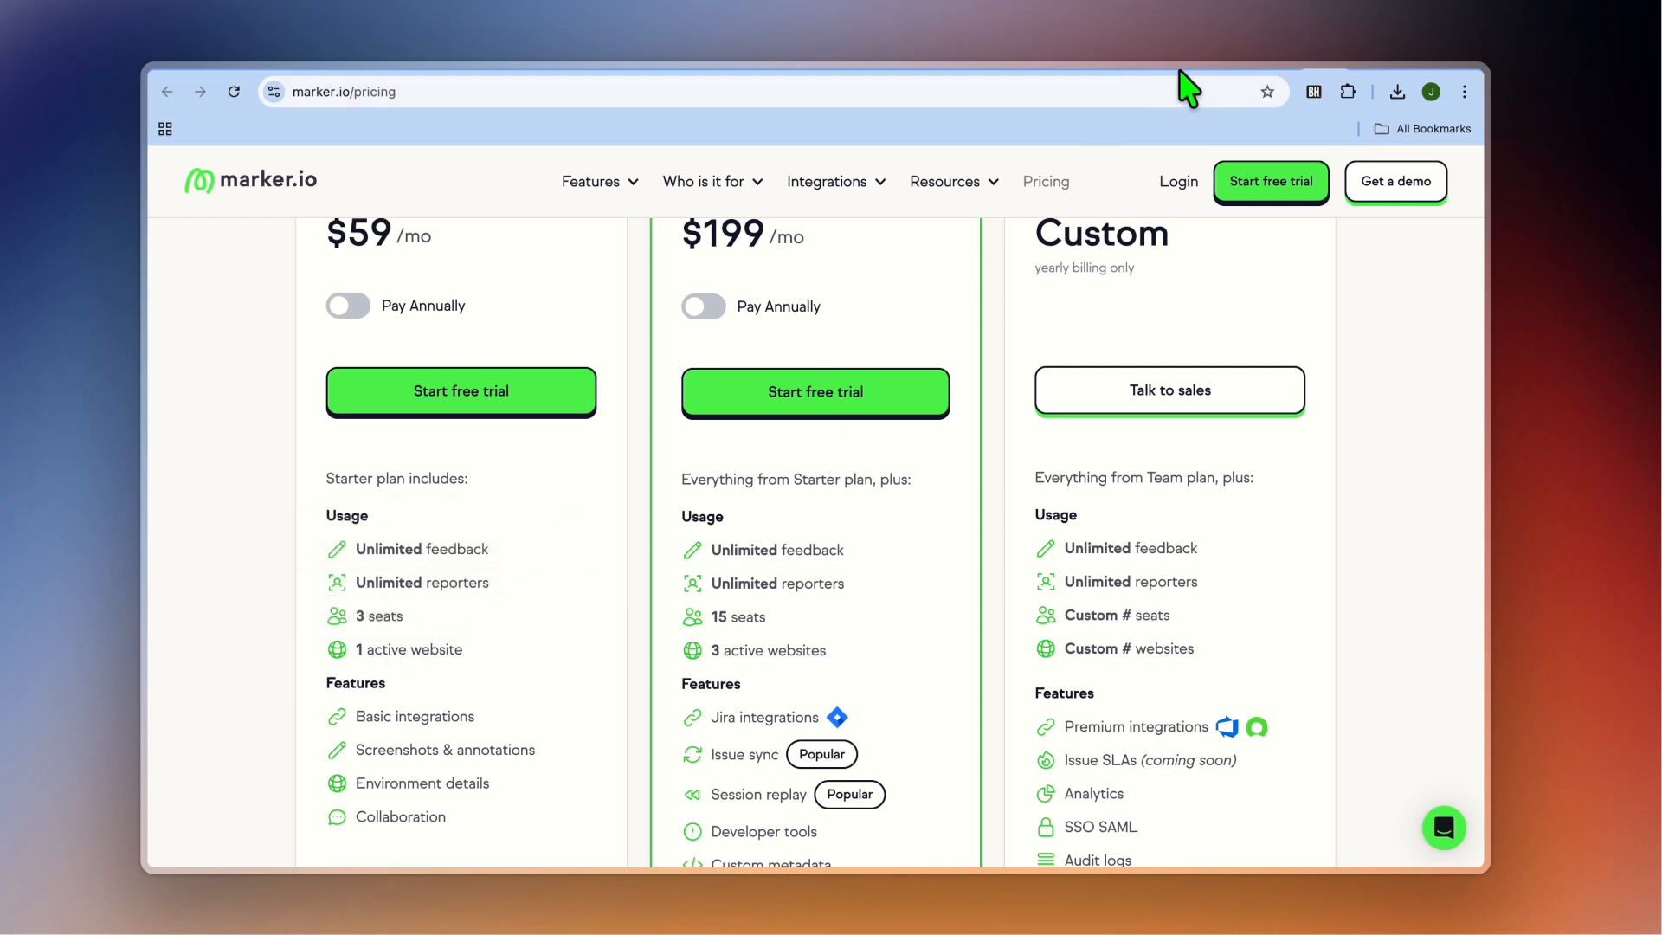
Review BugHerd's pricing plans again and switch to the Marker.io demo page with the feedback widget.
click(1207, 76)
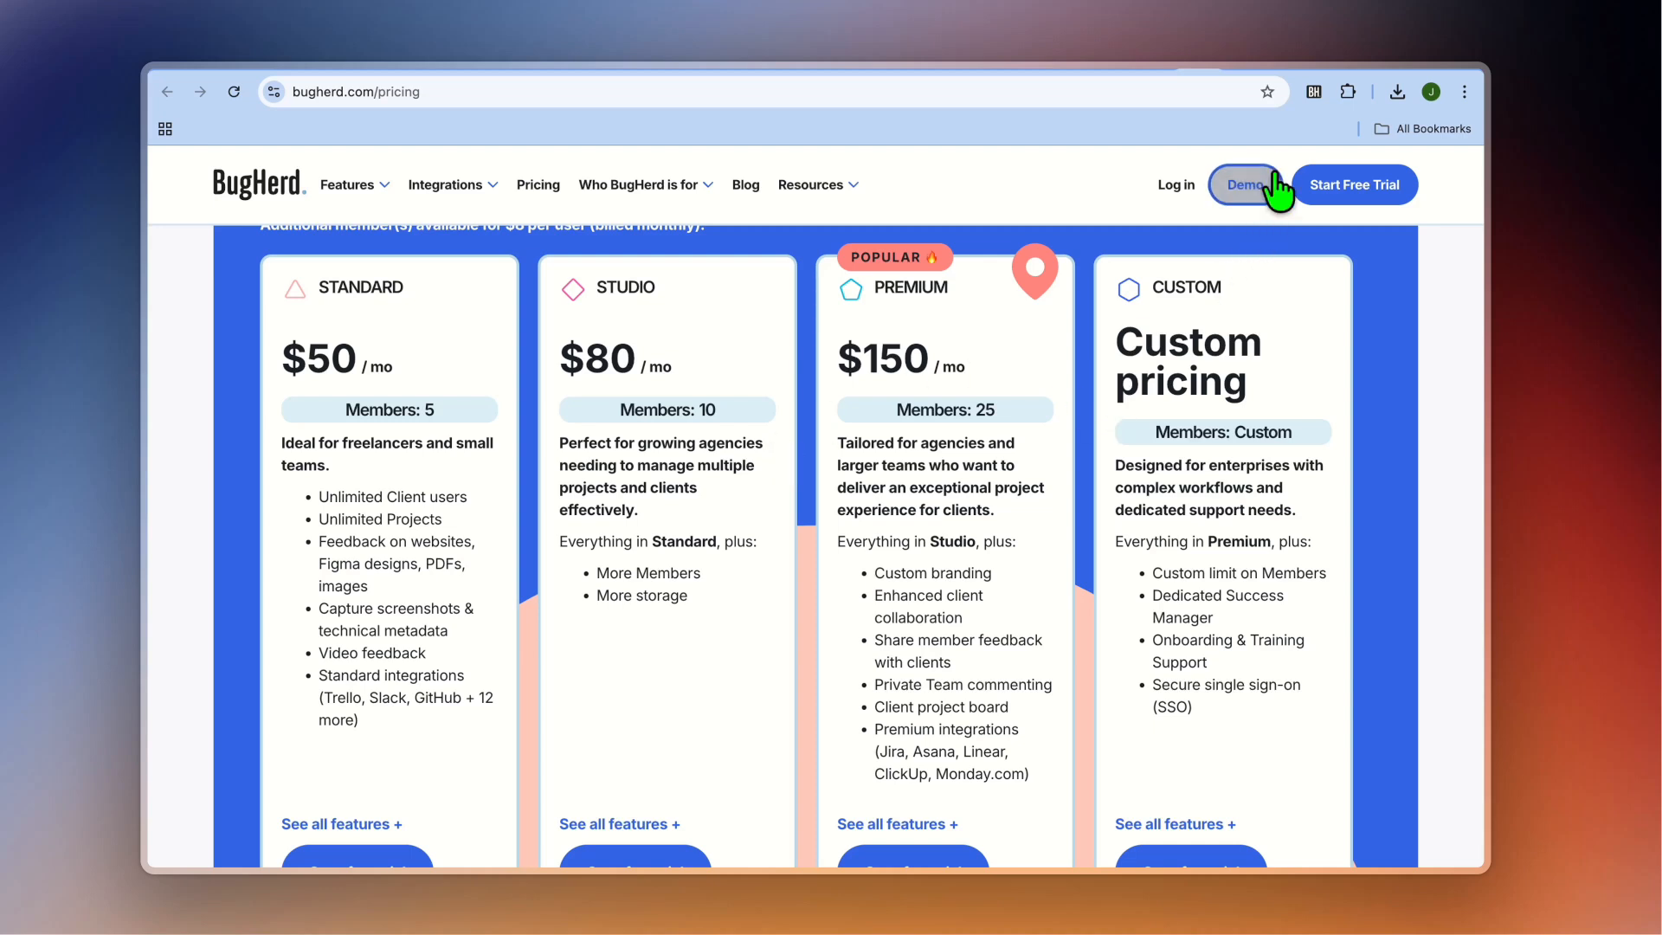
click(1292, 69)
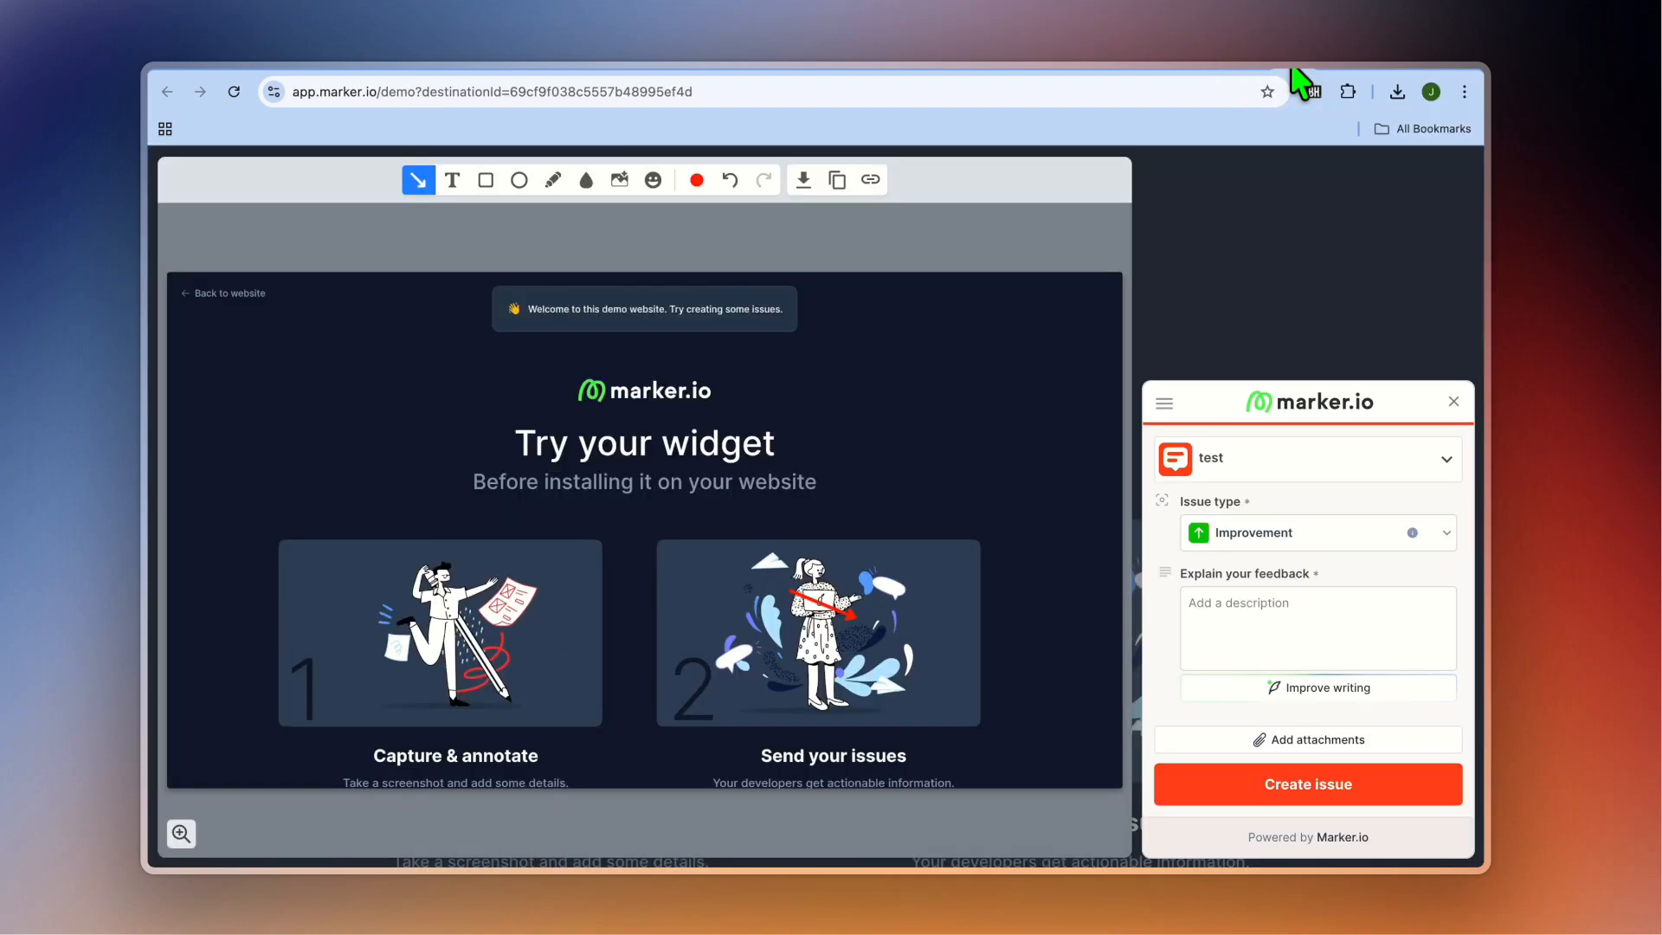